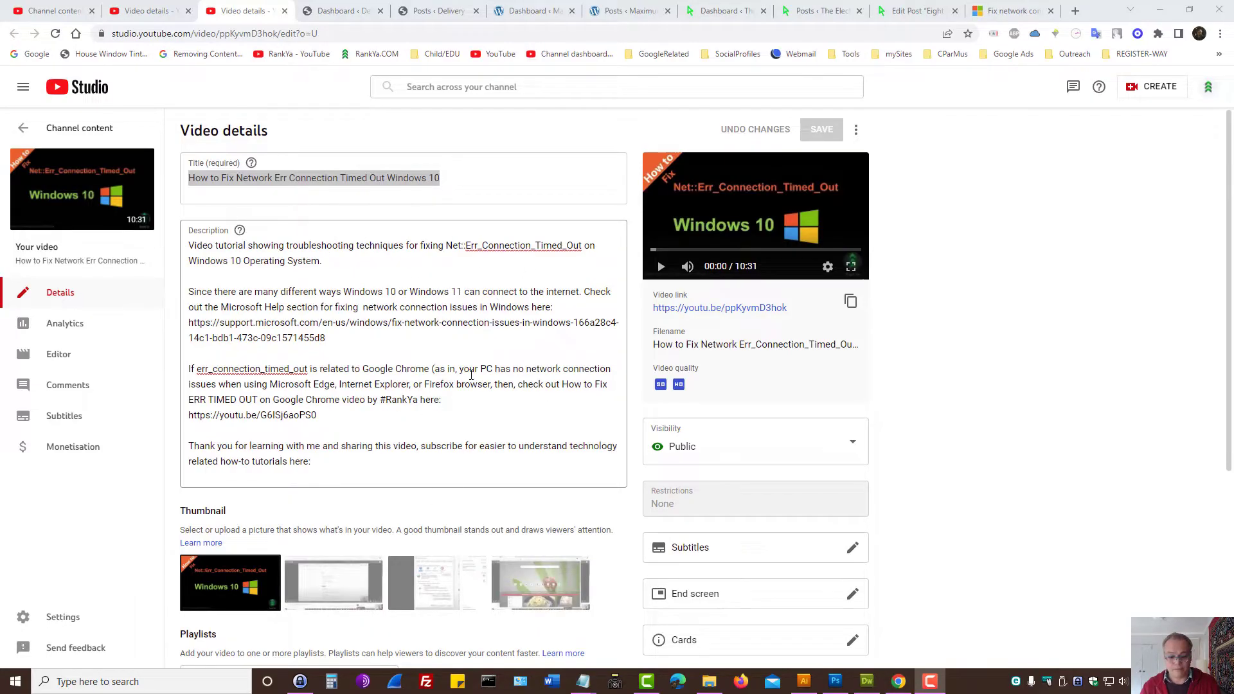
# - Open Settings from Start and search for 'troubleshoot network'
pyautogui.click(79, 682)
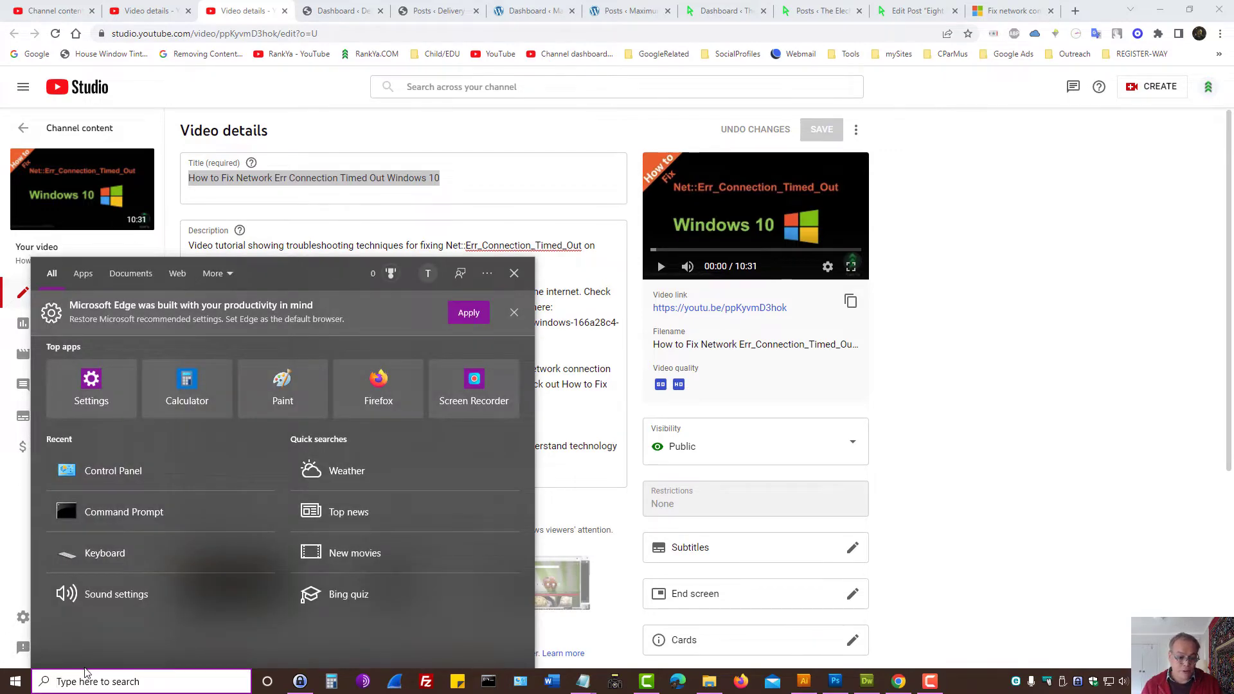
pyautogui.click(16, 681)
pyautogui.click(16, 622)
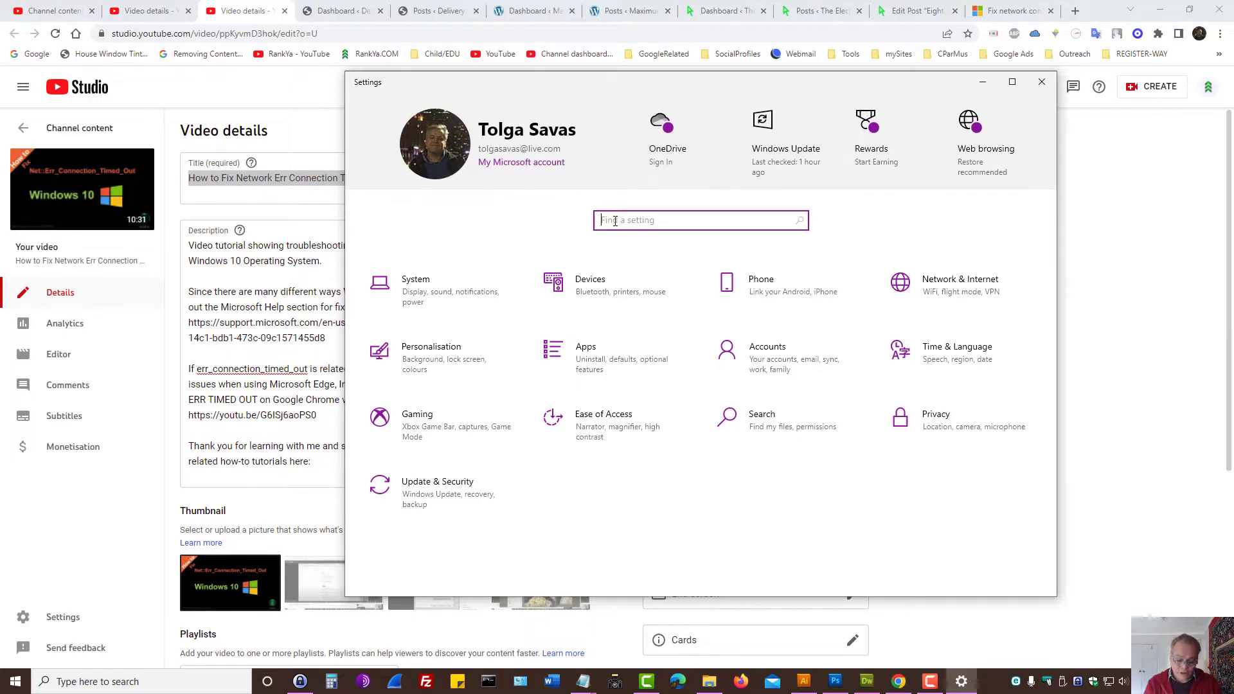
pyautogui.write('trou')
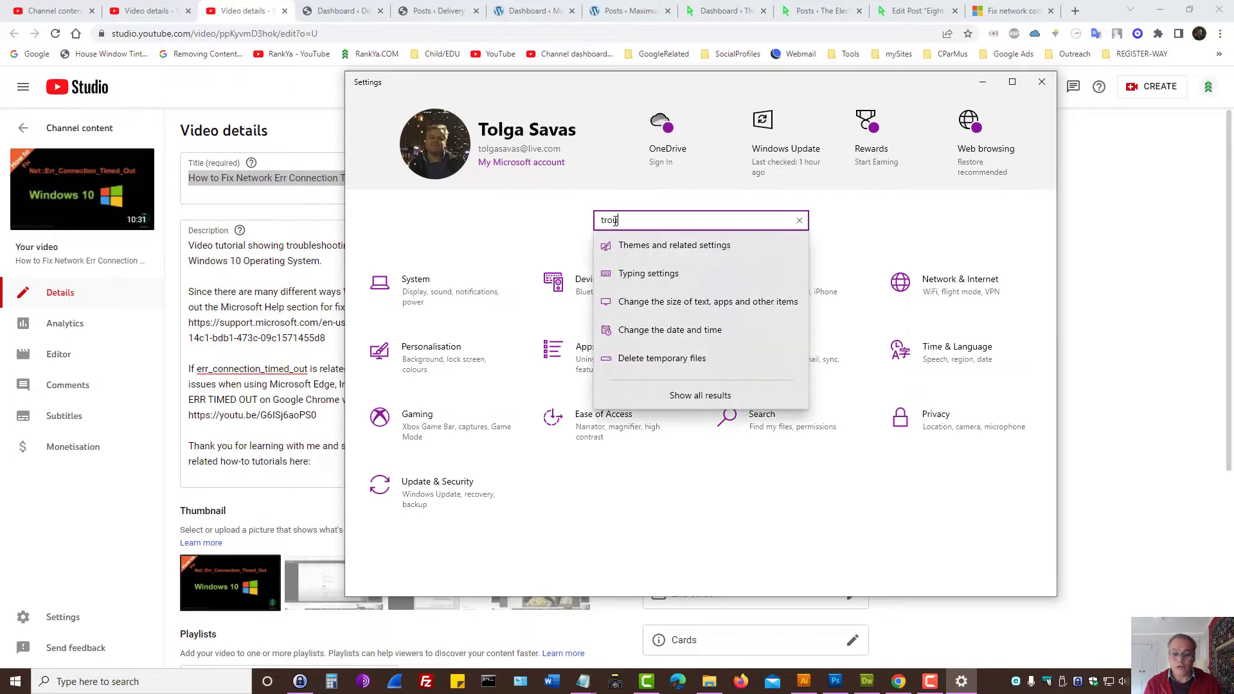
pyautogui.write('bleshoot netowr')
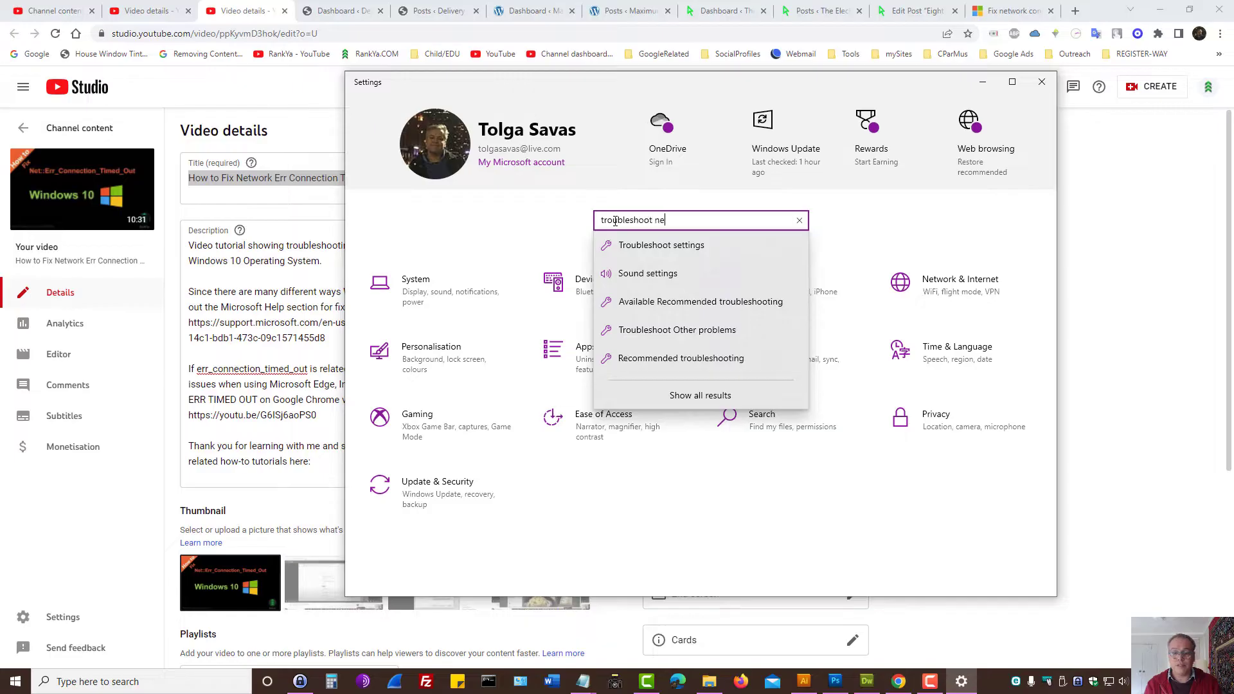
pyautogui.press('BackSpace')
pyautogui.press('BackSpace')
pyautogui.write('work')
pyautogui.press('Return')
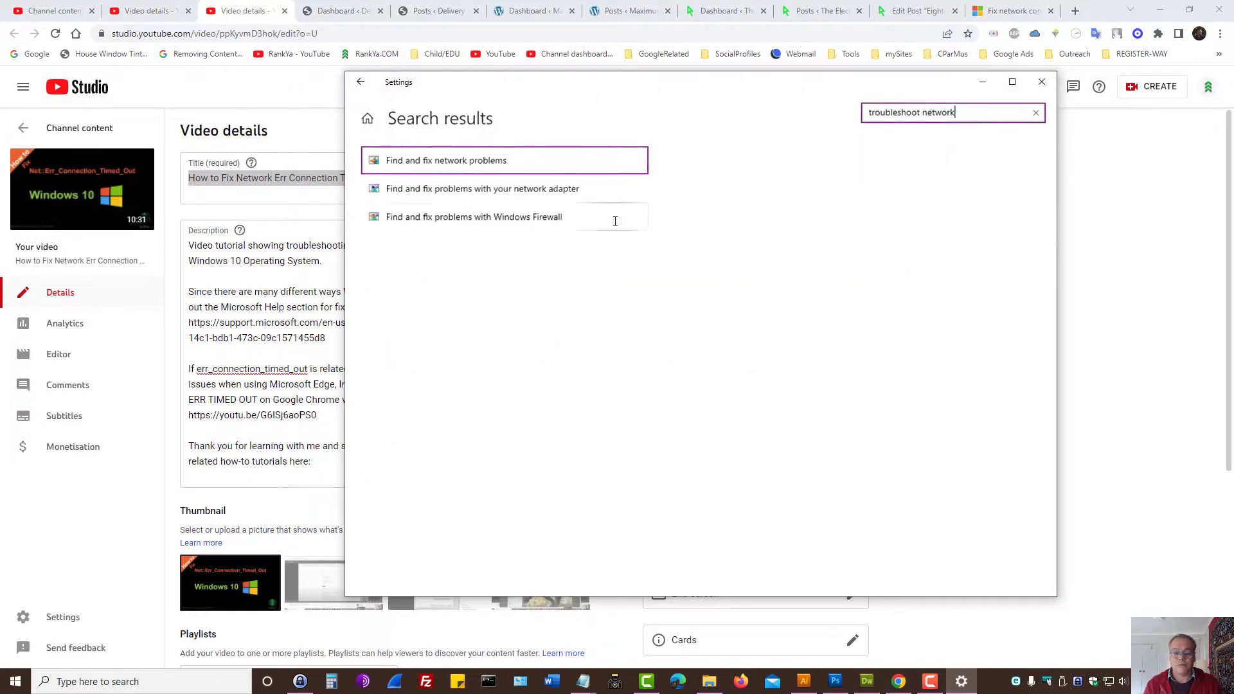
pyautogui.click(476, 166)
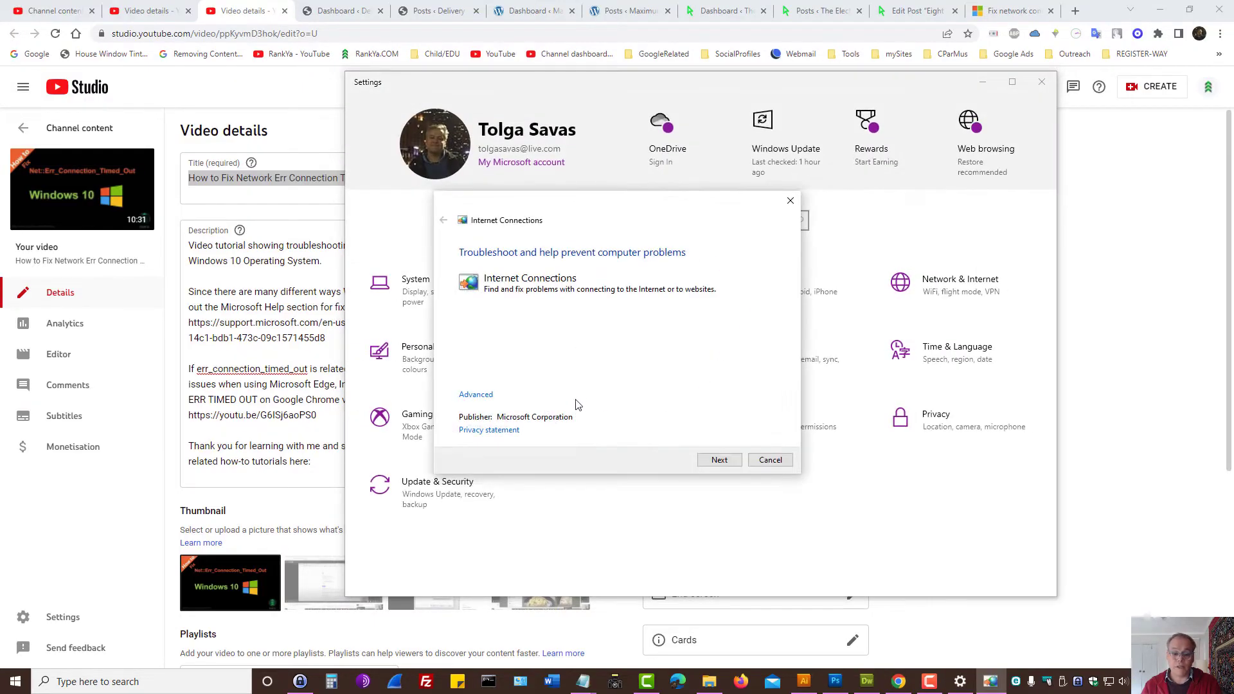
pyautogui.click(720, 461)
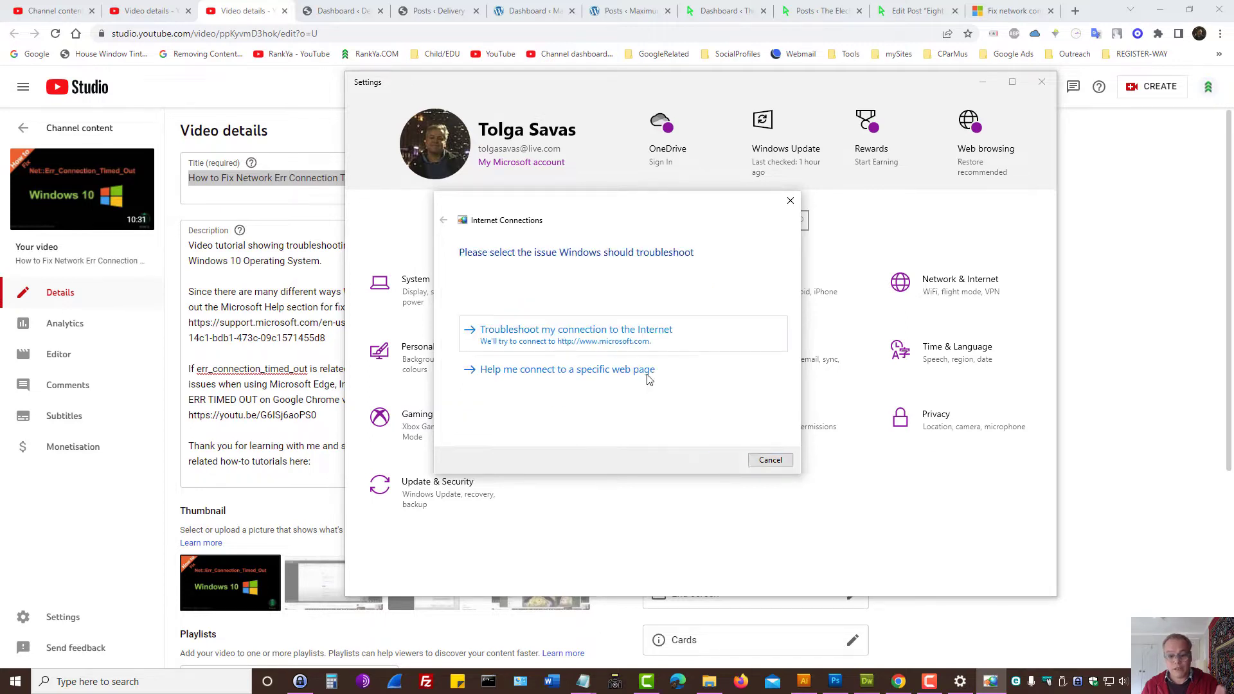
pyautogui.click(561, 377)
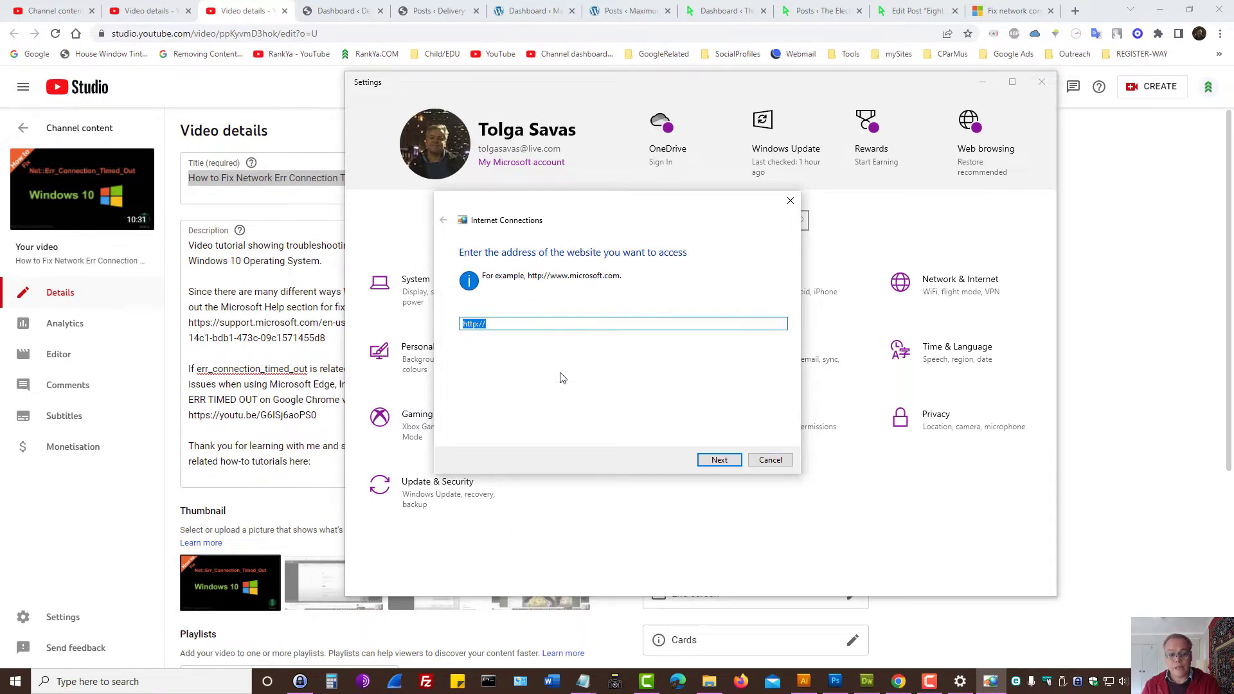
pyautogui.click(532, 325)
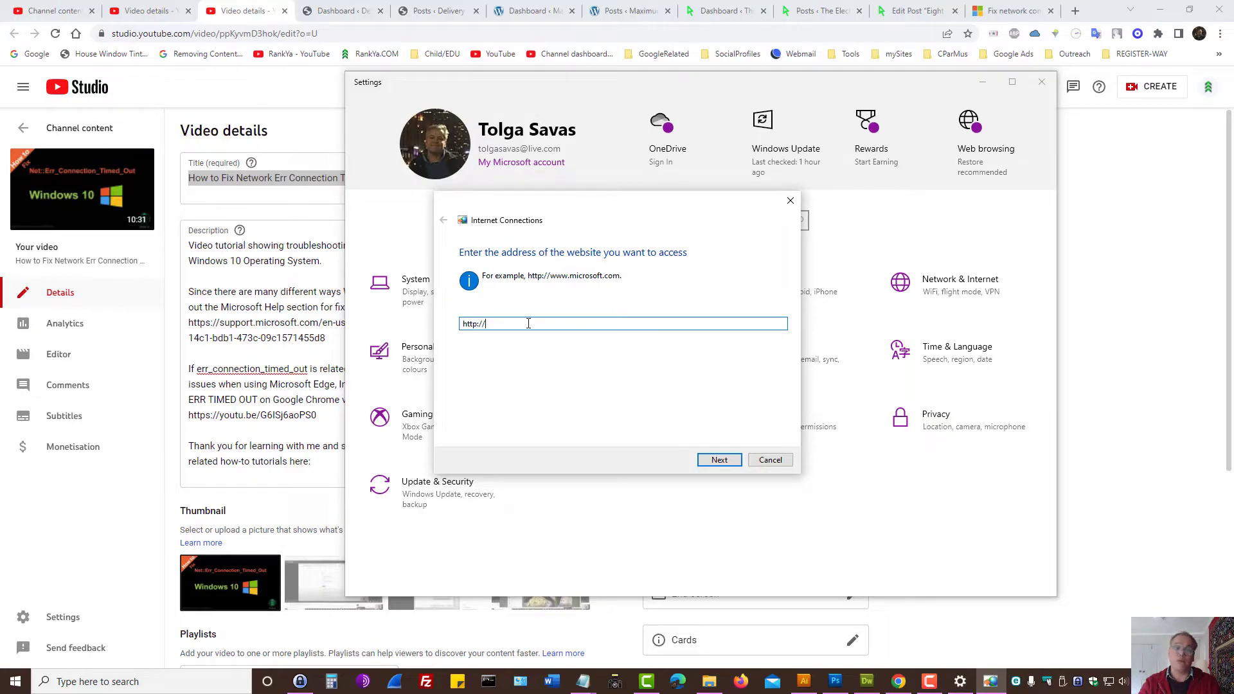
pyautogui.write('www')
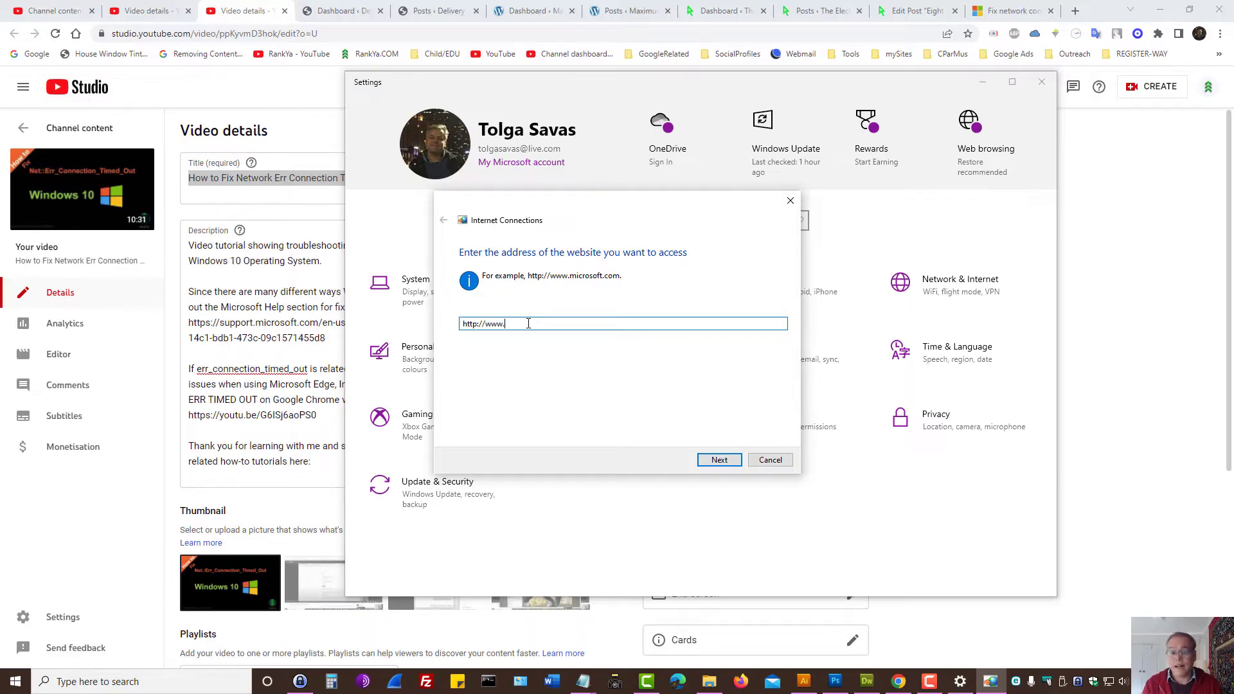
pyautogui.write('.youtube')
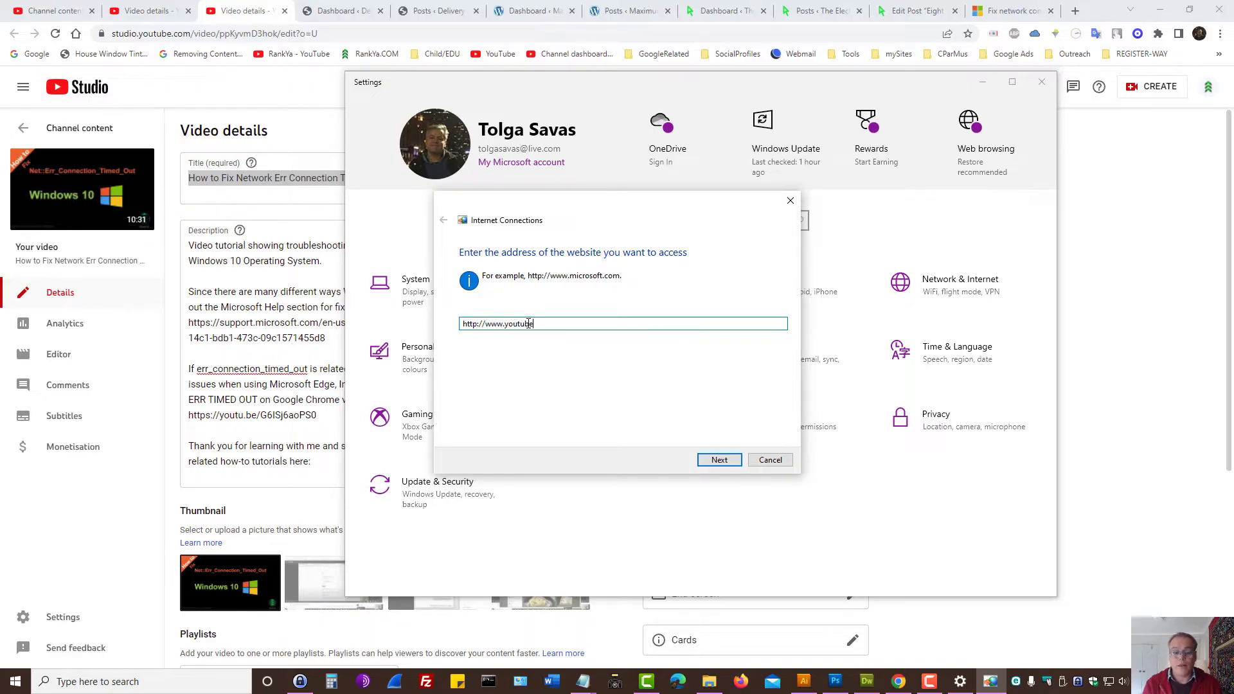
pyautogui.write('.com')
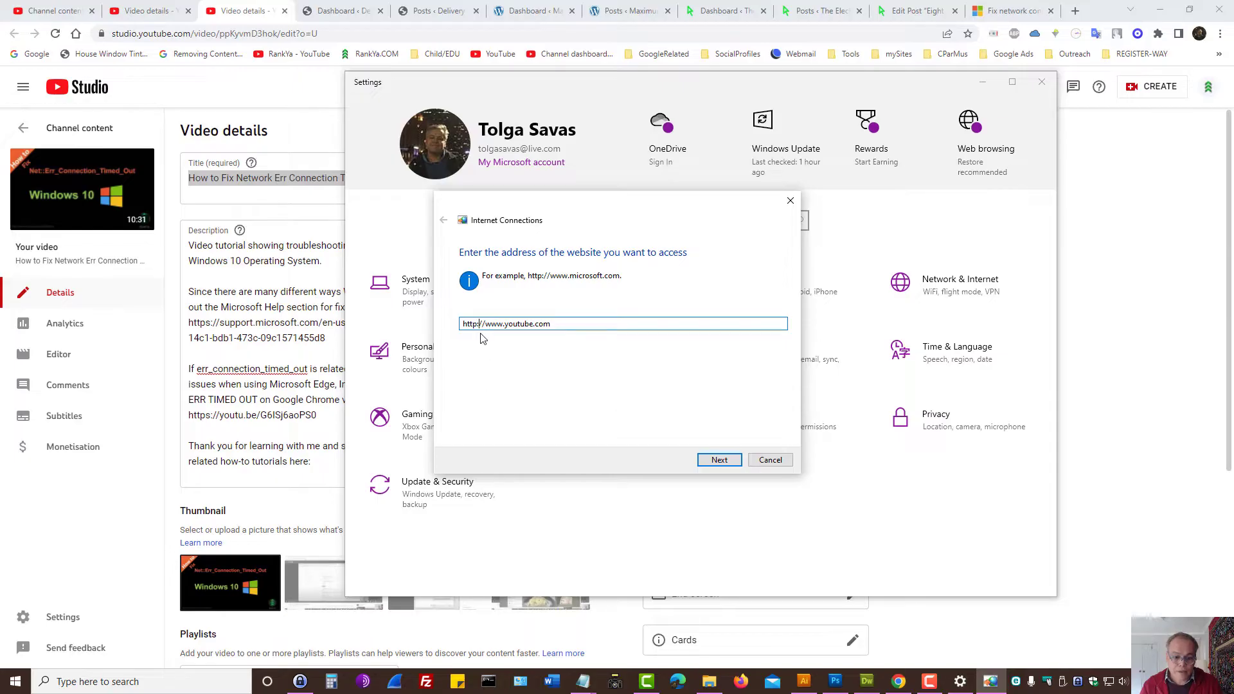
pyautogui.write('s')
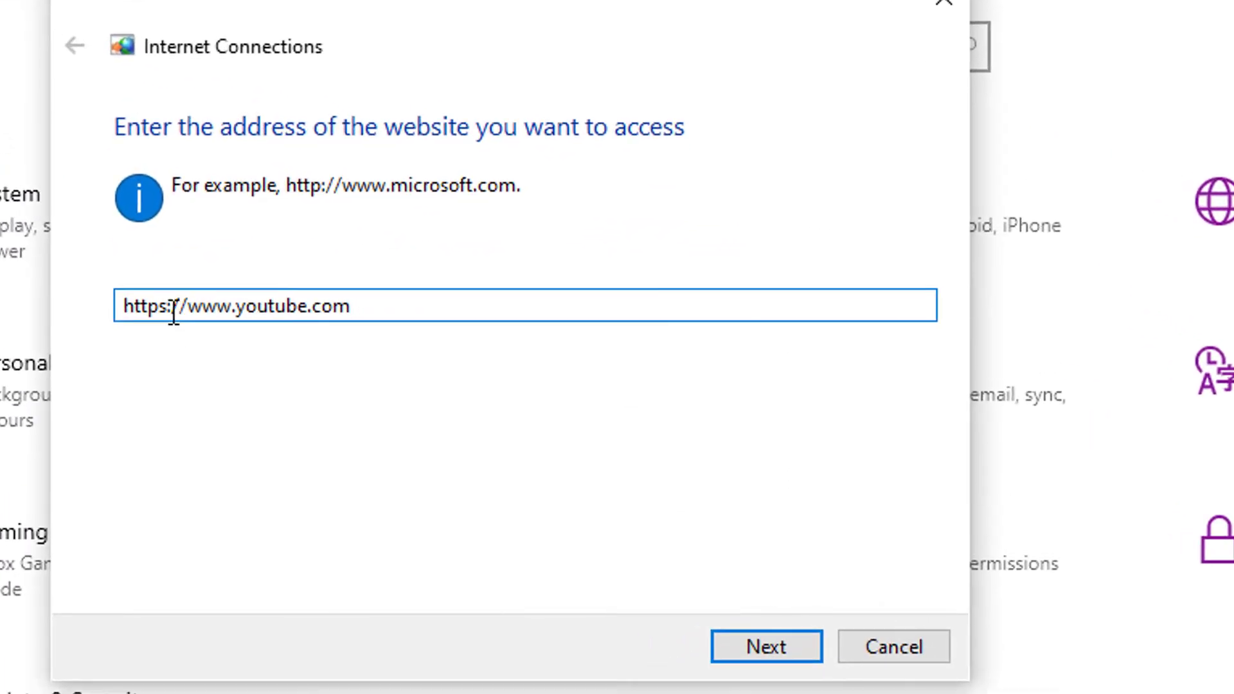
pyautogui.moveTo(172, 312)
pyautogui.mouseDown()
pyautogui.moveTo(126, 303)
pyautogui.moveTo(158, 306)
pyautogui.mouseUp()
pyautogui.click(149, 308)
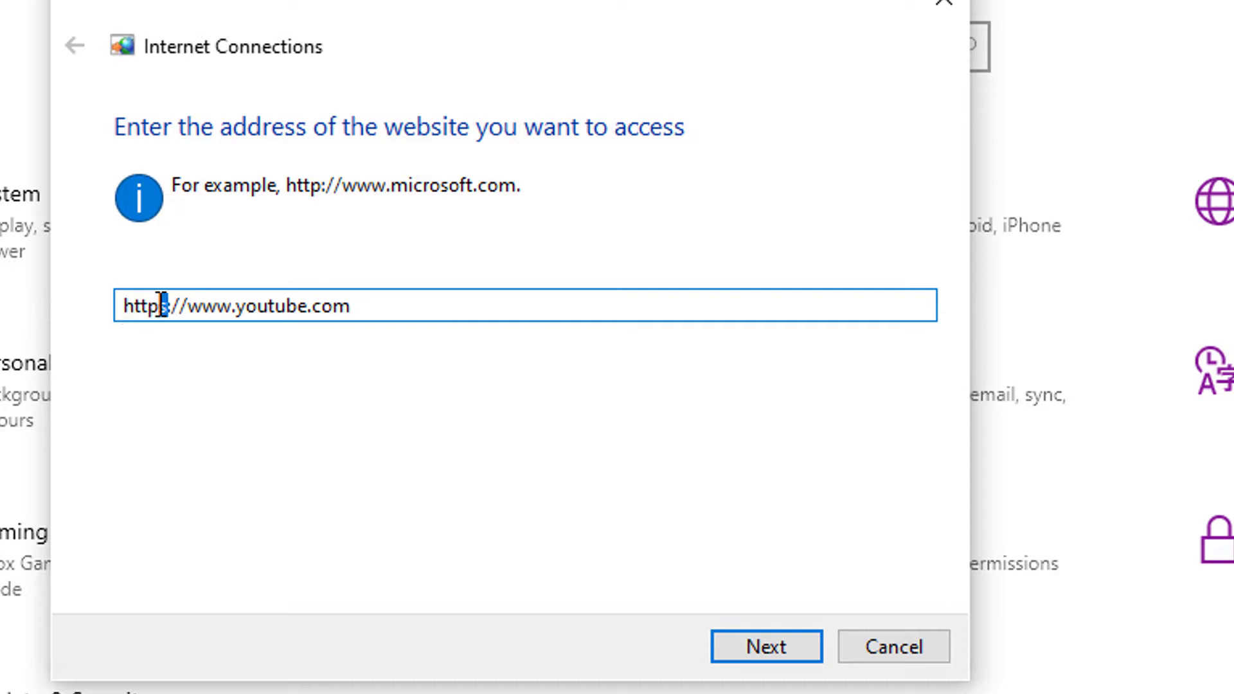
pyautogui.click(352, 305)
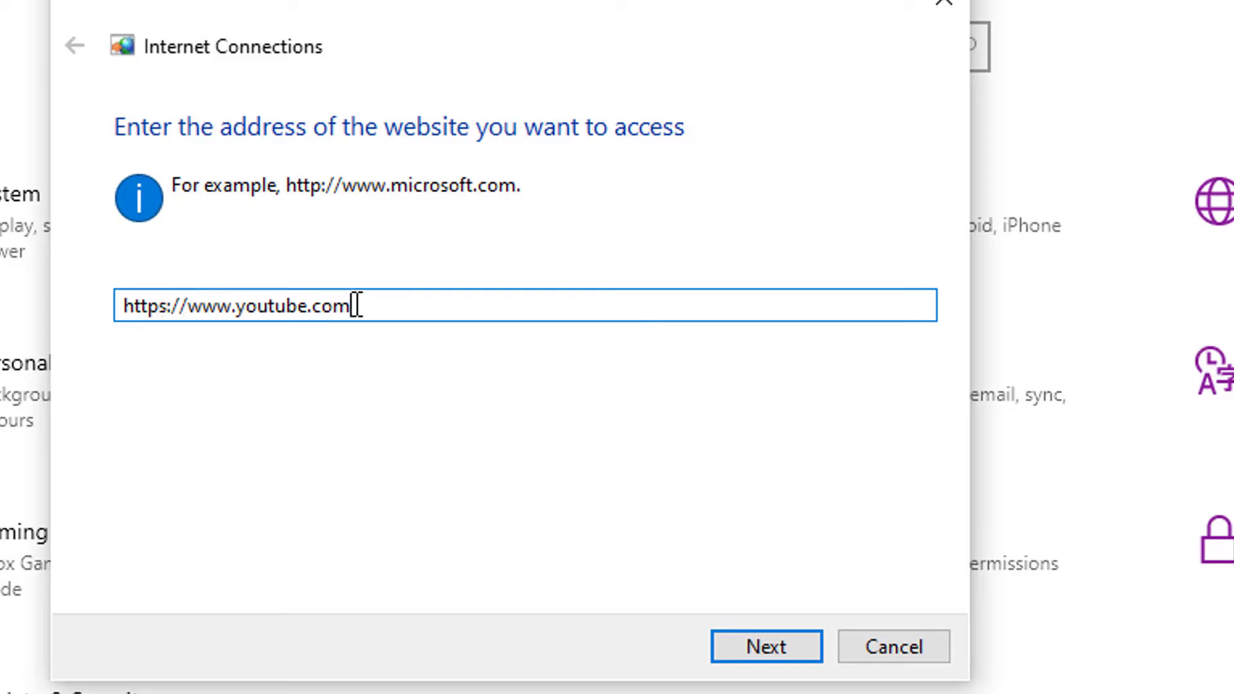
pyautogui.doubleClick(171, 306)
pyautogui.click(406, 306)
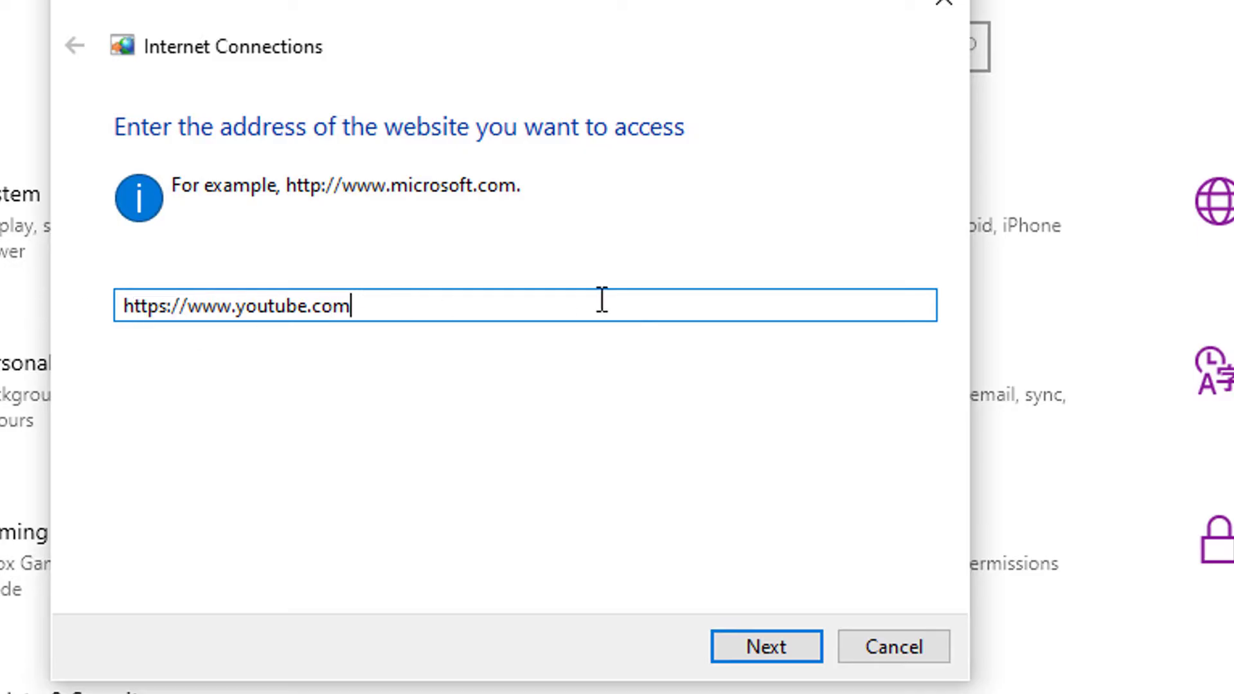
pyautogui.click(749, 646)
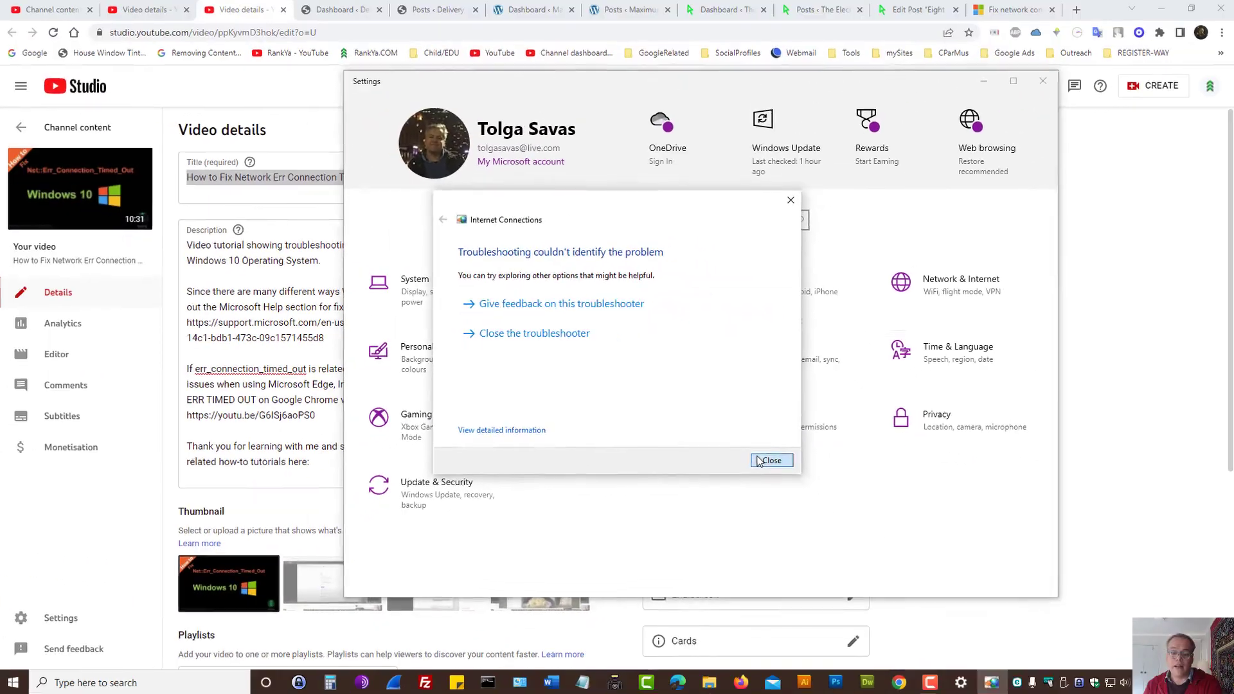
pyautogui.click(896, 647)
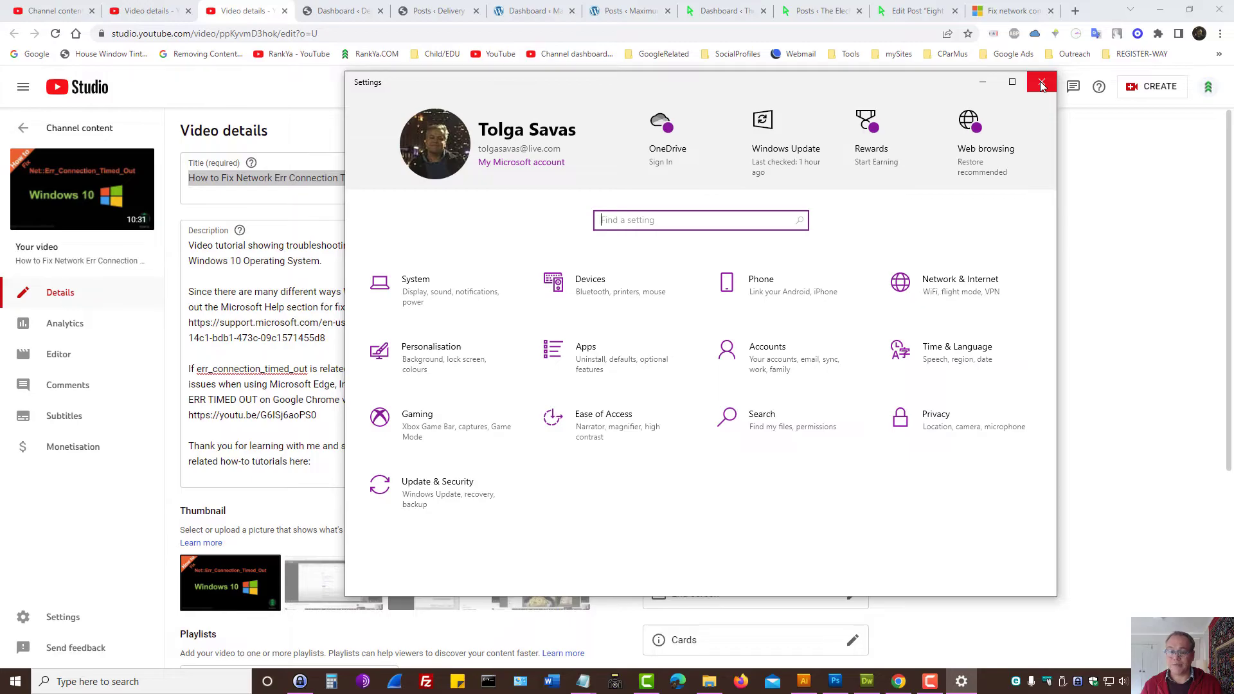
# - Open the Network & Internet status page and scroll down to options like Network reset
pyautogui.click(913, 283)
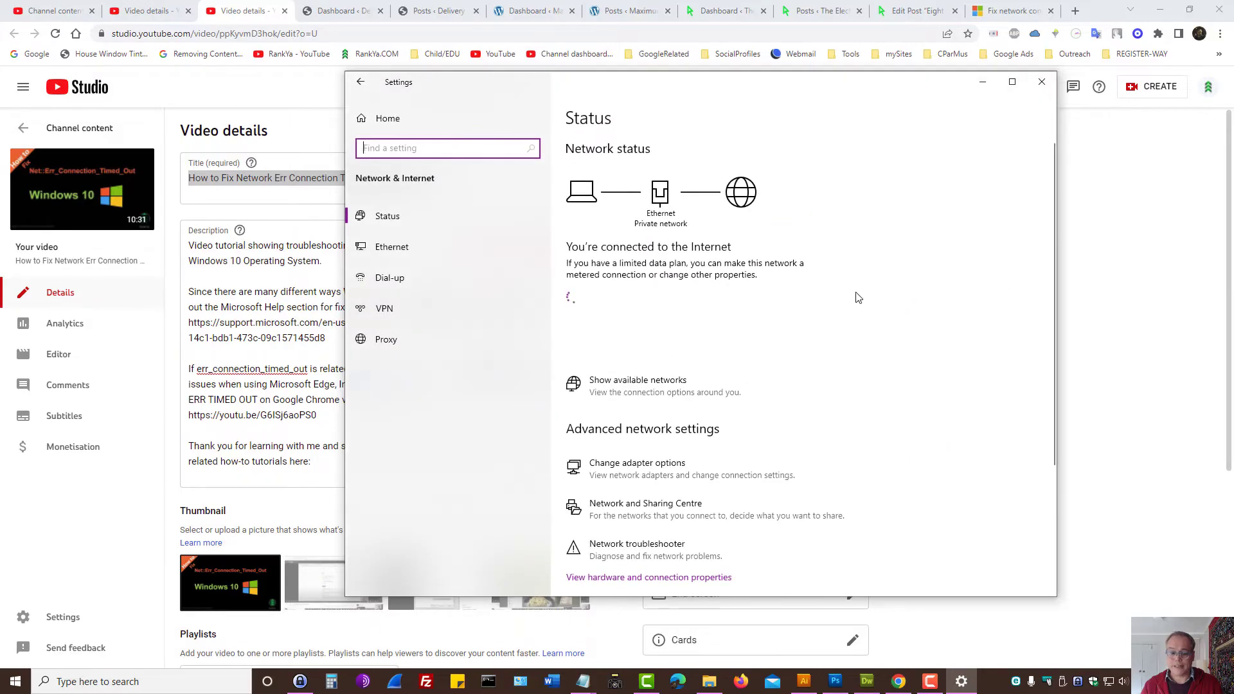
pyautogui.scroll(-3, 662, 474)
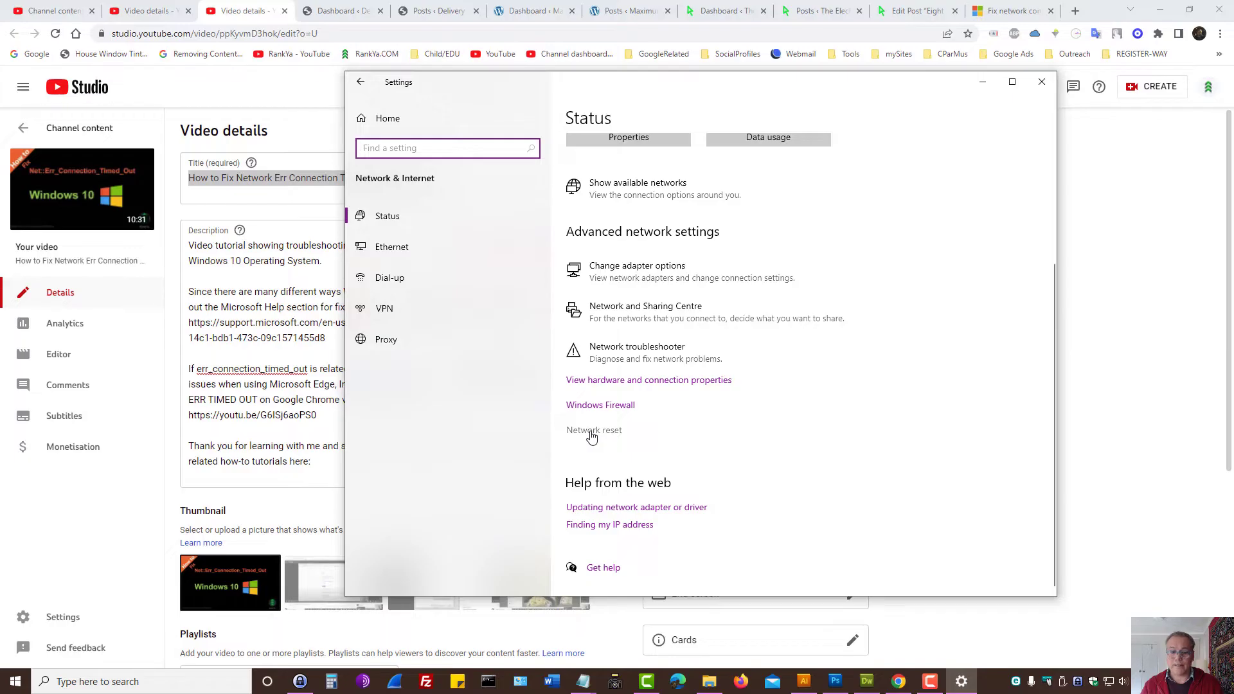
pyautogui.click(229, 207)
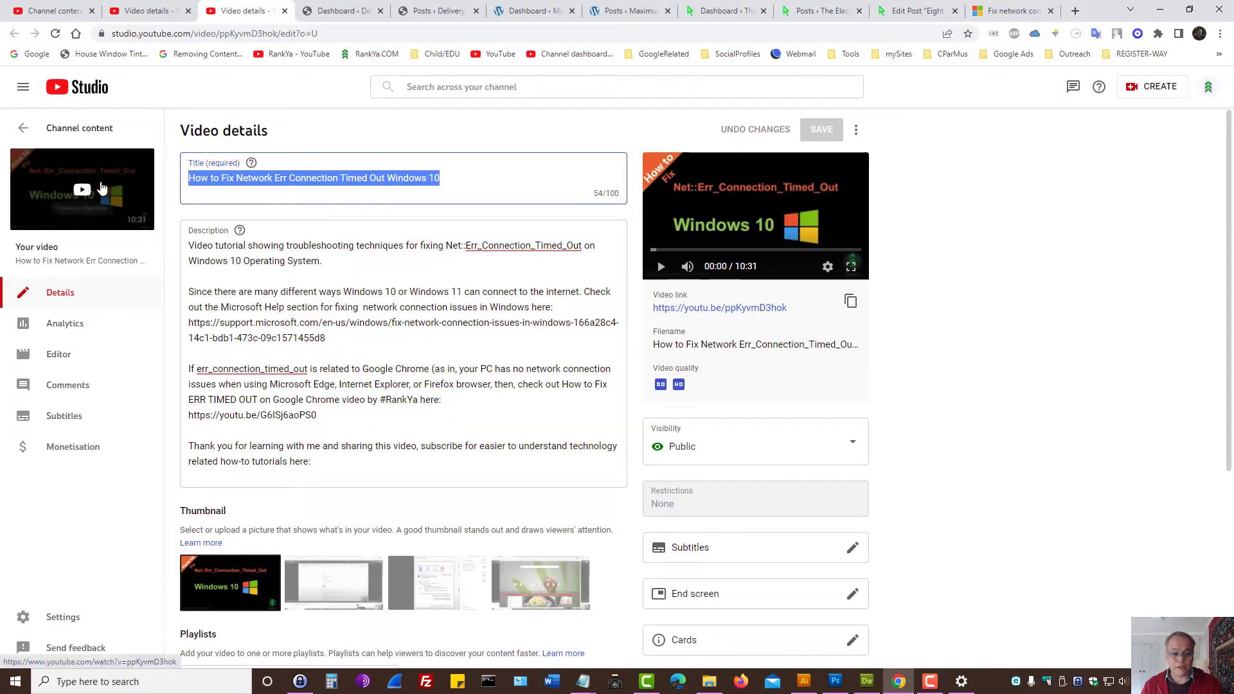
pyautogui.click(962, 681)
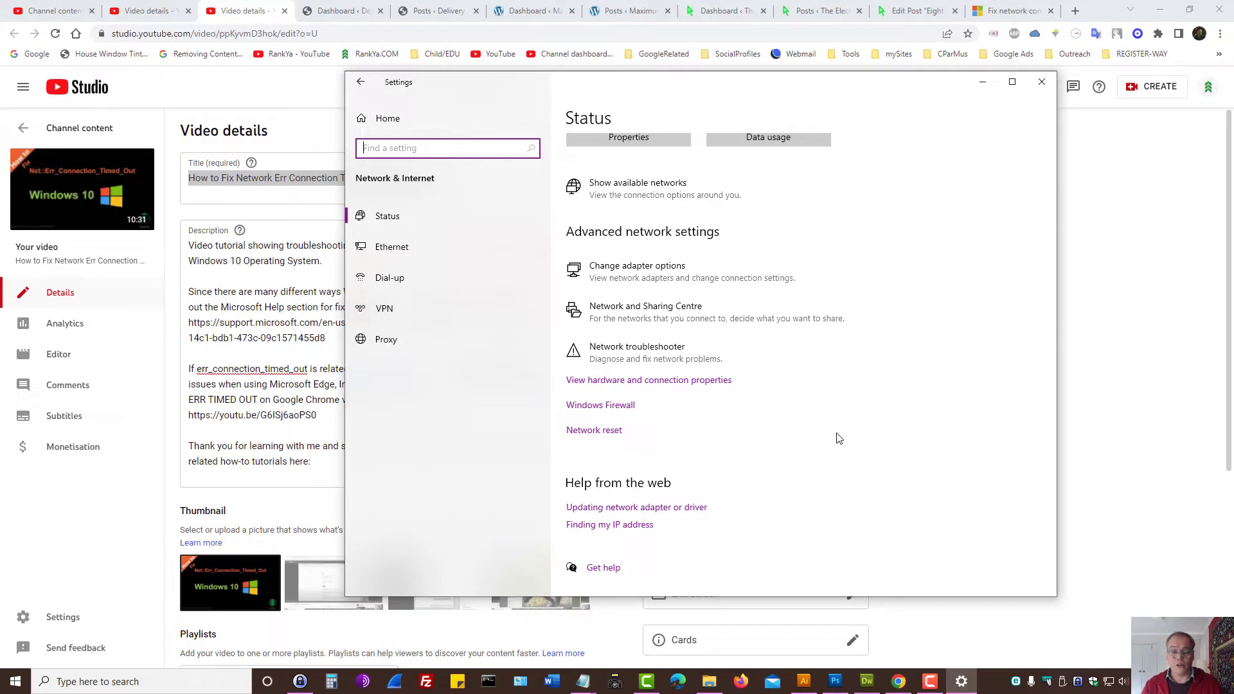
# - Check that ESET protection is active from its tray menu, then minimize Settings
pyautogui.rightClick(1015, 682)
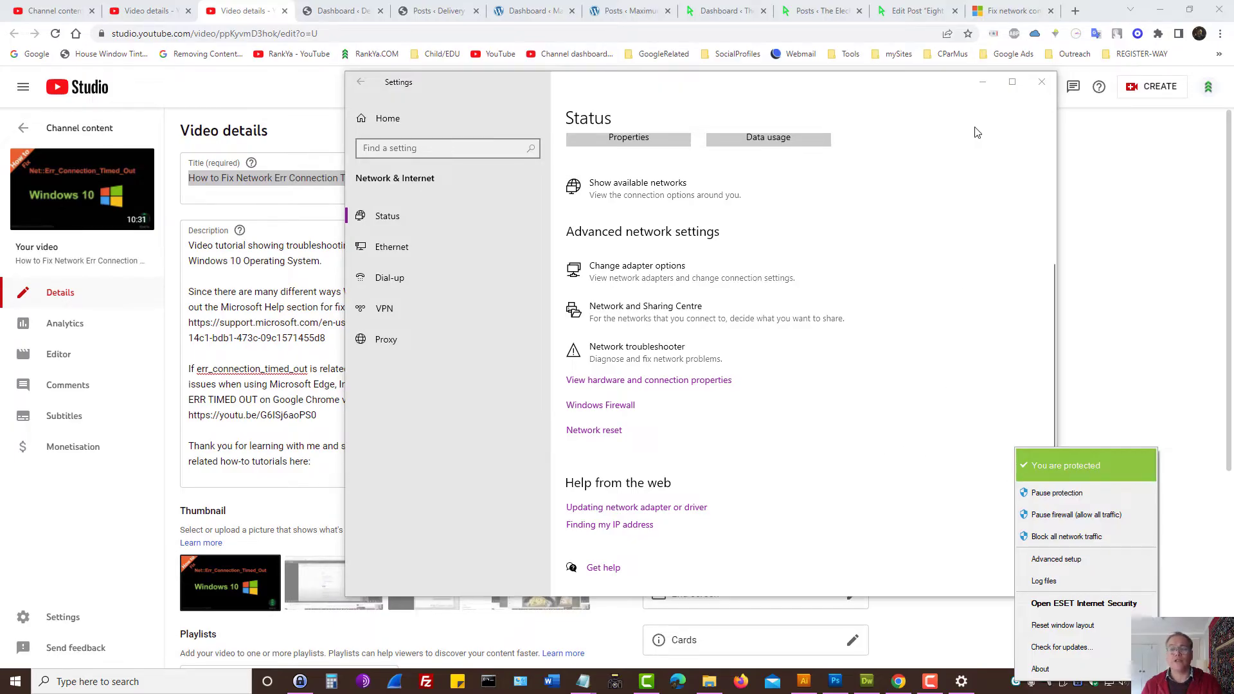
pyautogui.click(982, 82)
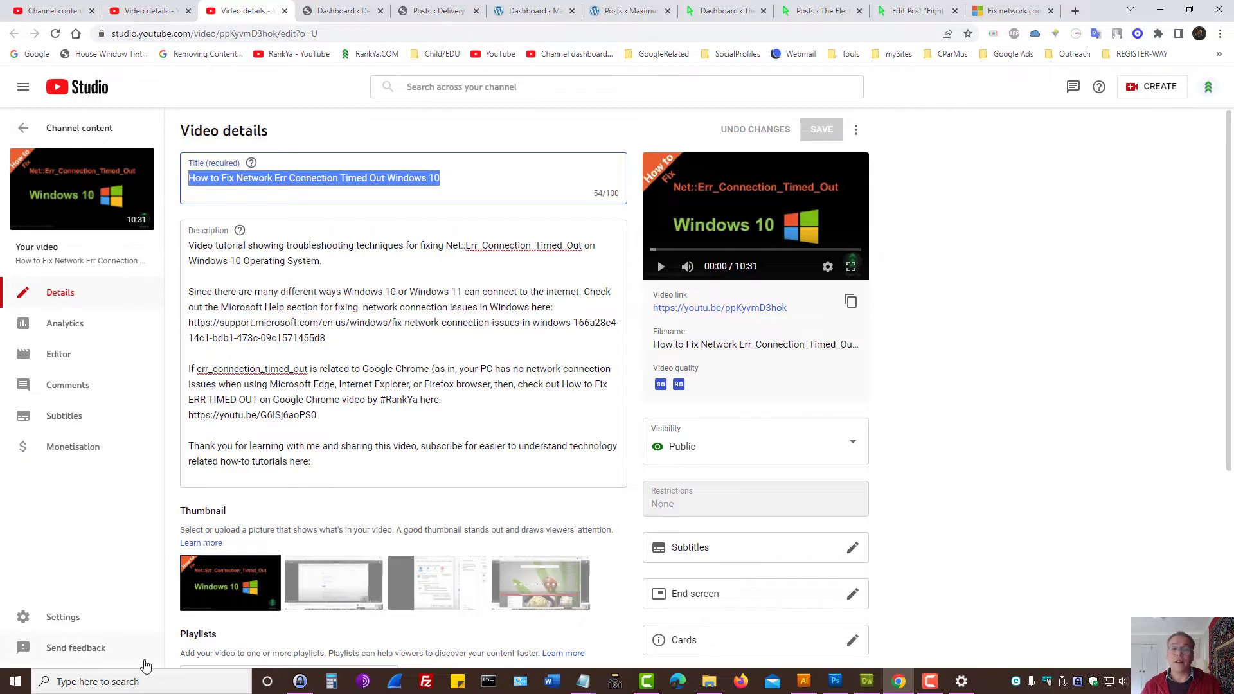
# - Open Control Panel from search and show all items as small icons
pyautogui.click(53, 682)
pyautogui.write('cont')
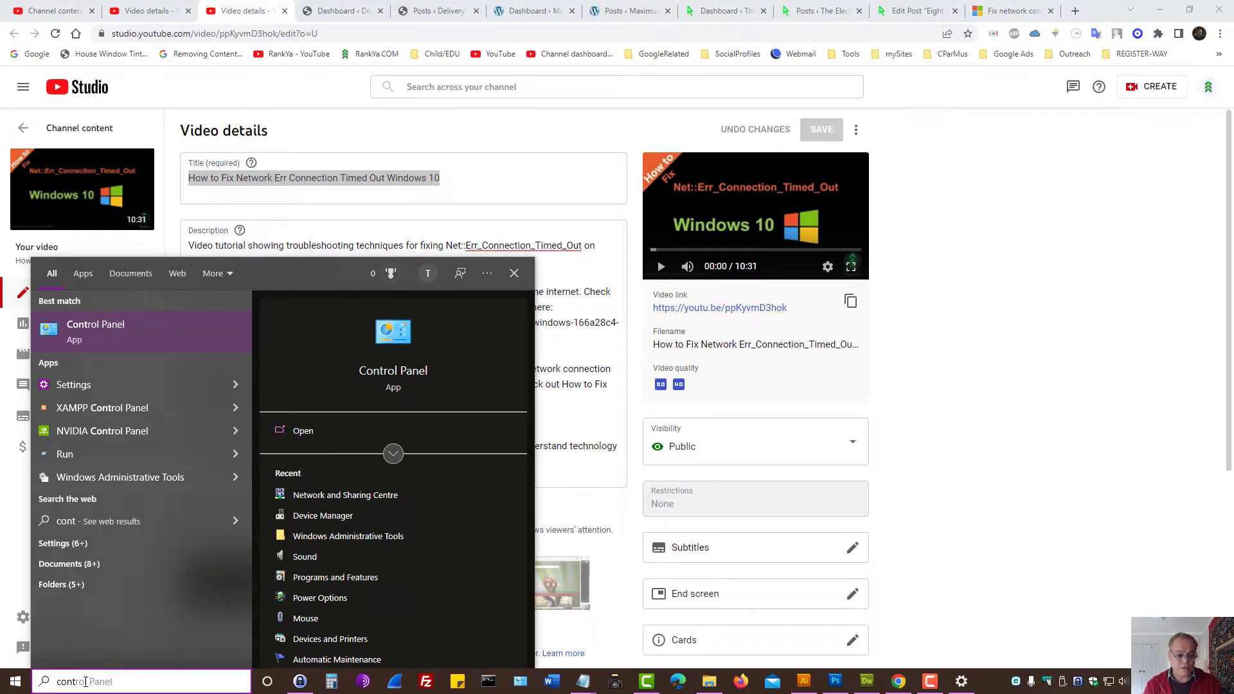
pyautogui.write('rol panel')
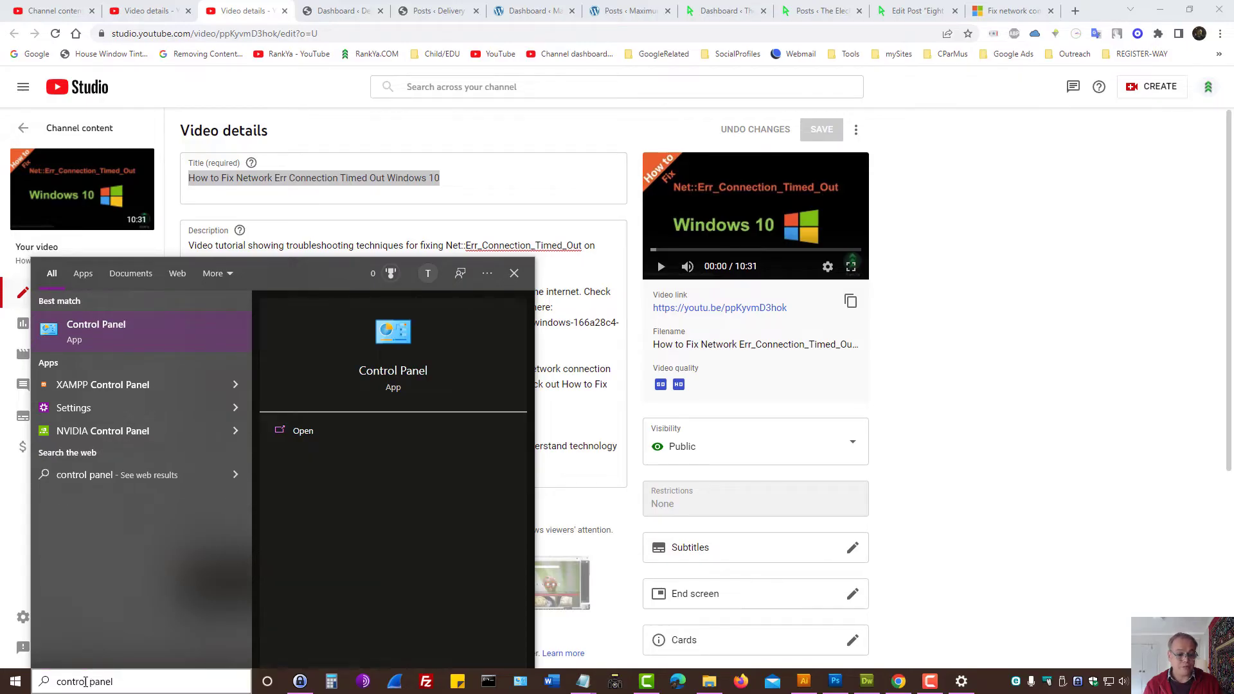
pyautogui.press('Return')
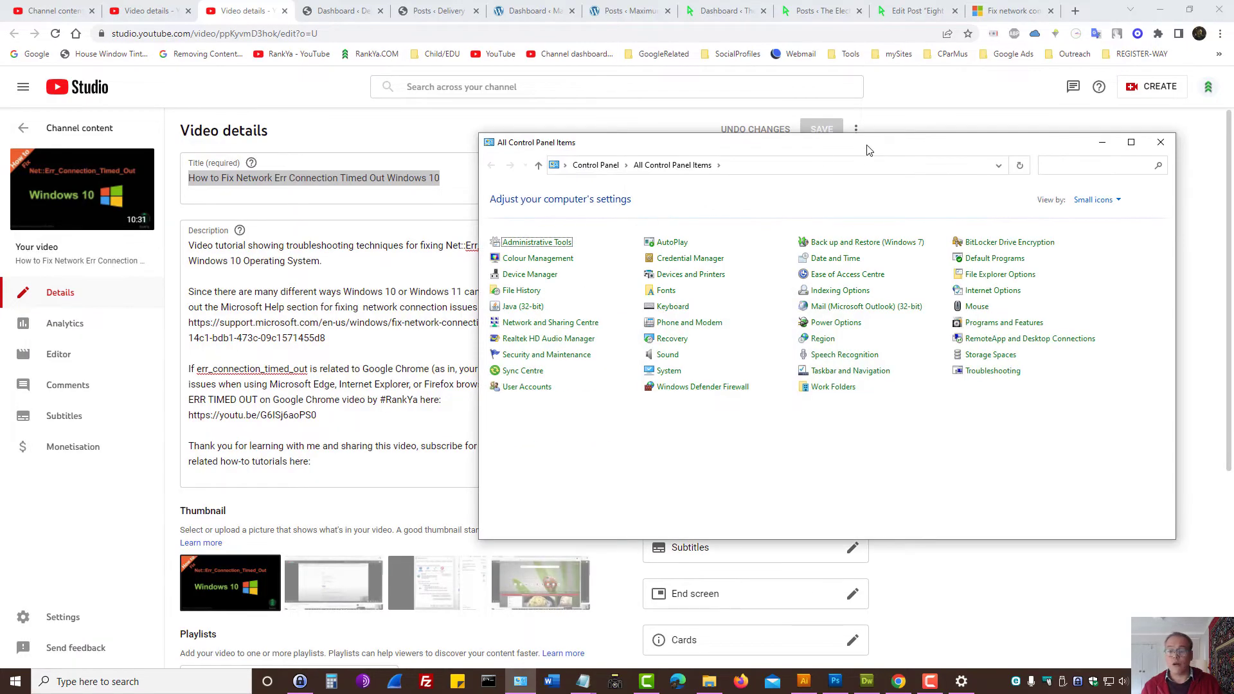
pyautogui.moveTo(869, 148); pyautogui.dragTo(749, 143)
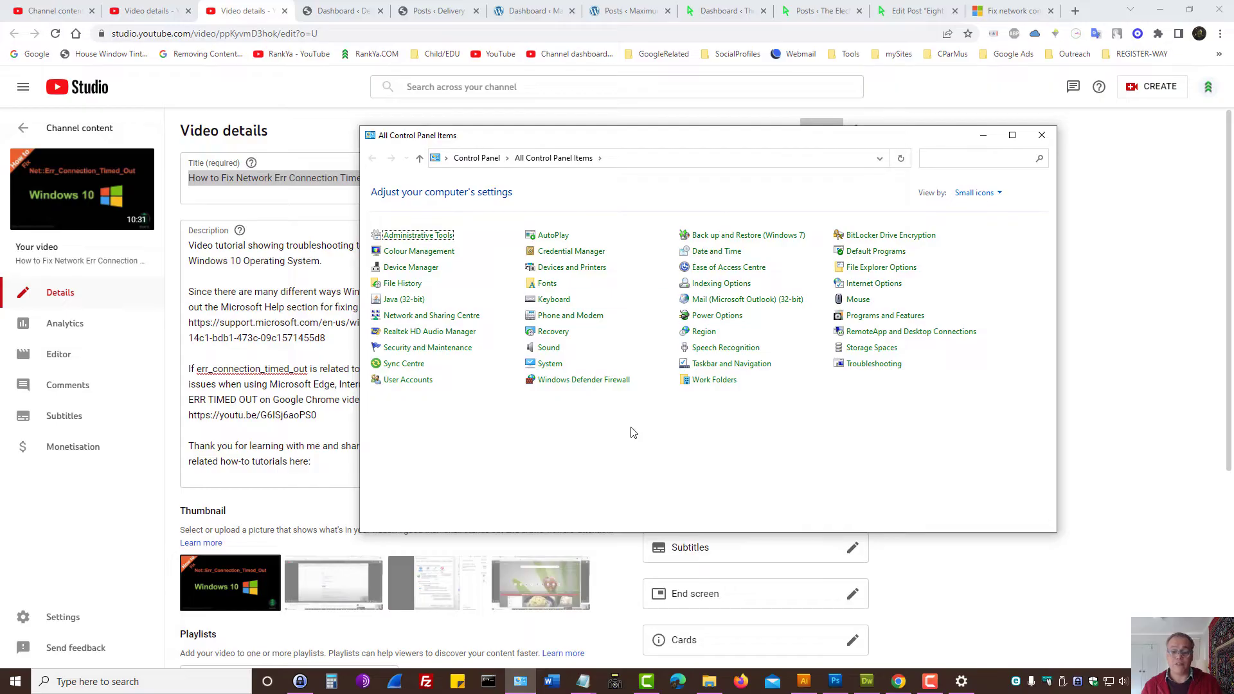
pyautogui.click(982, 194)
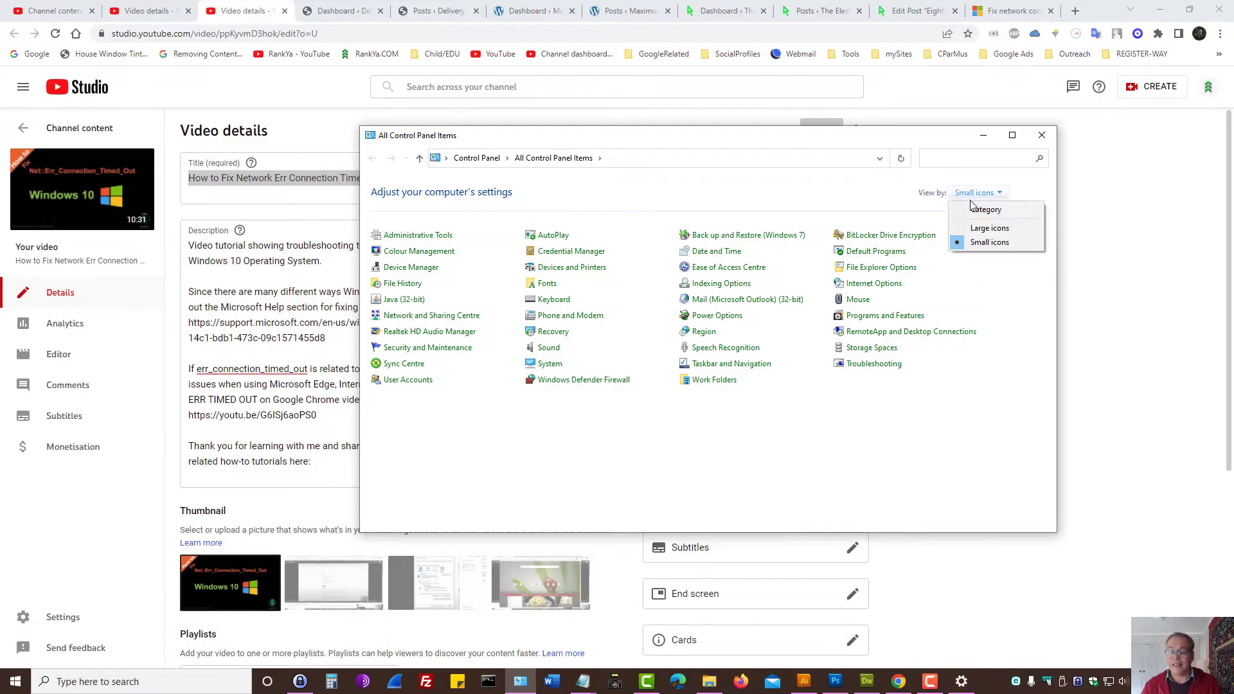
pyautogui.click(505, 451)
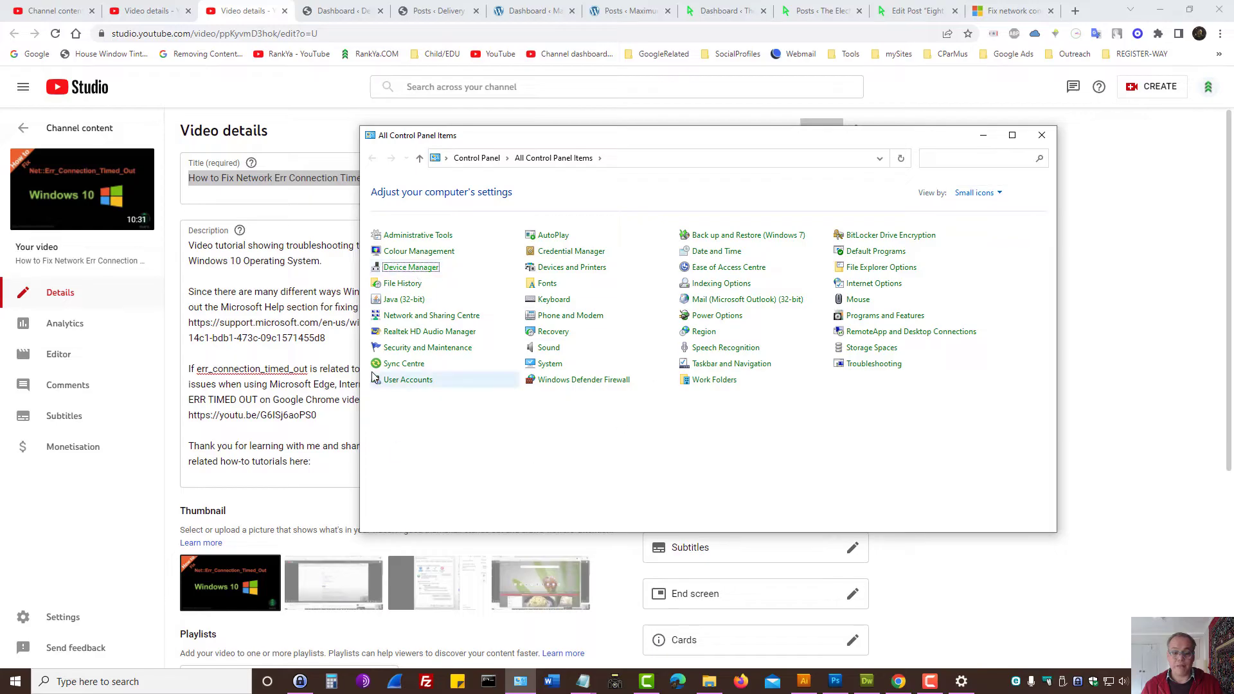
# - Expand Network adapters, check the Intel I211 Gigabit Network Connection's actions, then close Device Manager
pyautogui.click(109, 240)
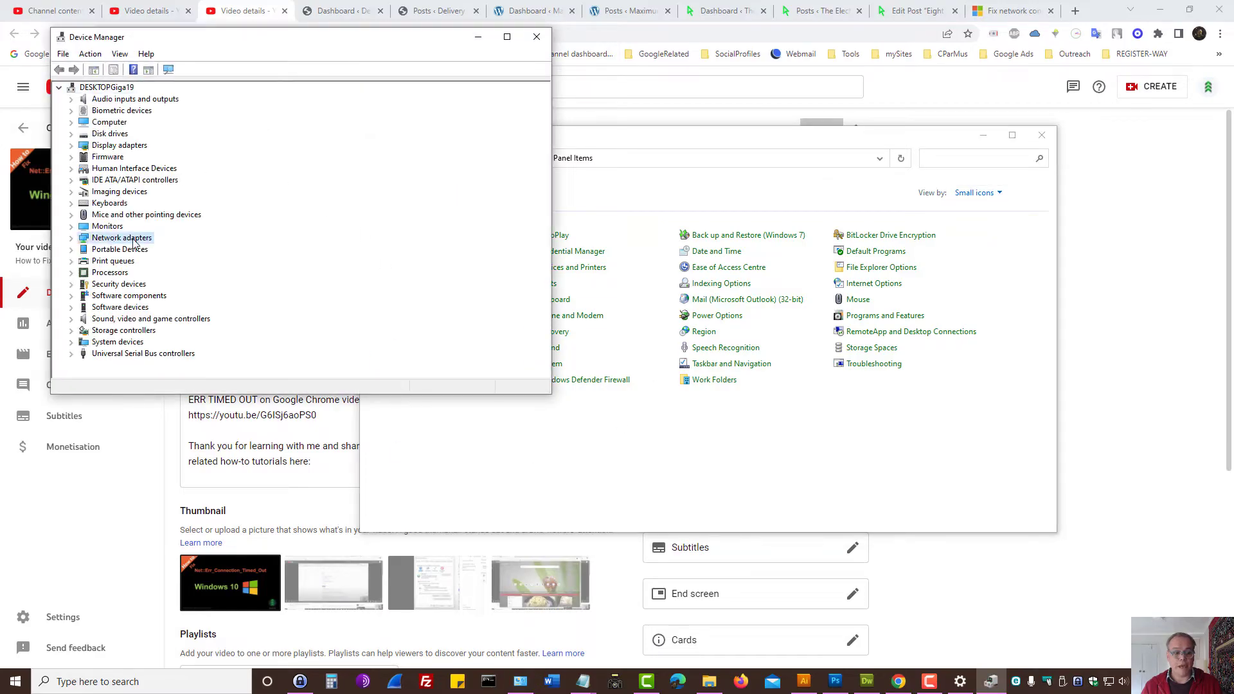
pyautogui.click(71, 237)
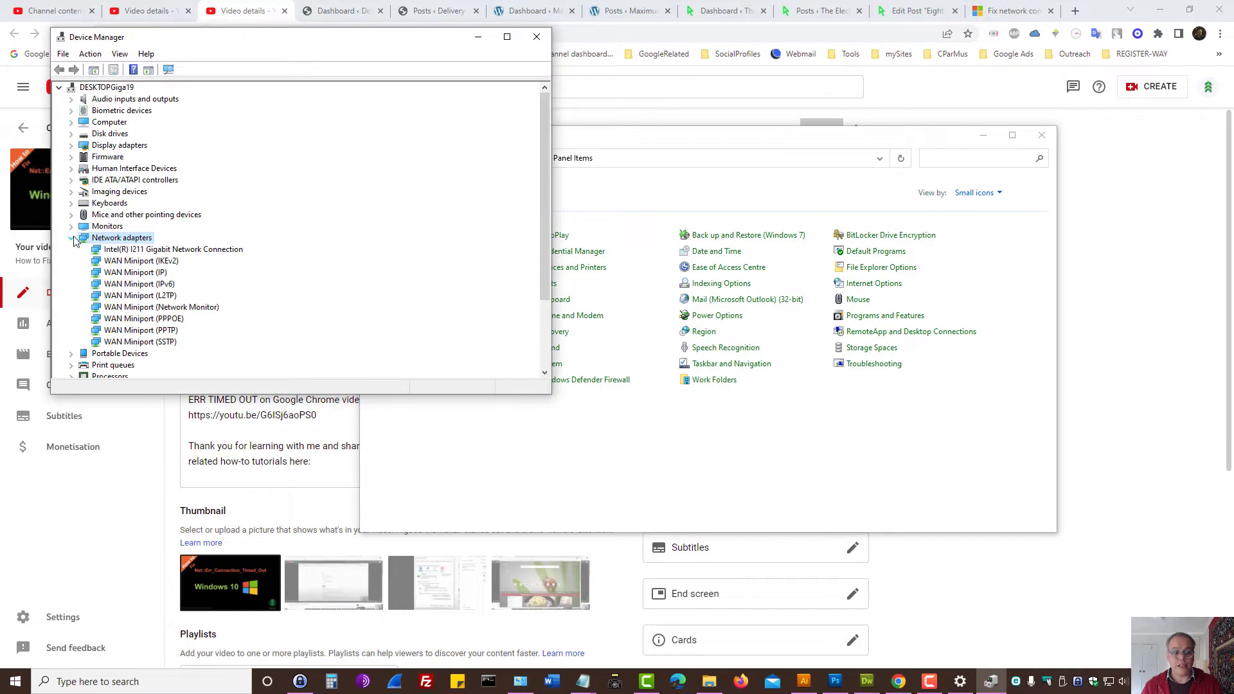
pyautogui.click(135, 251)
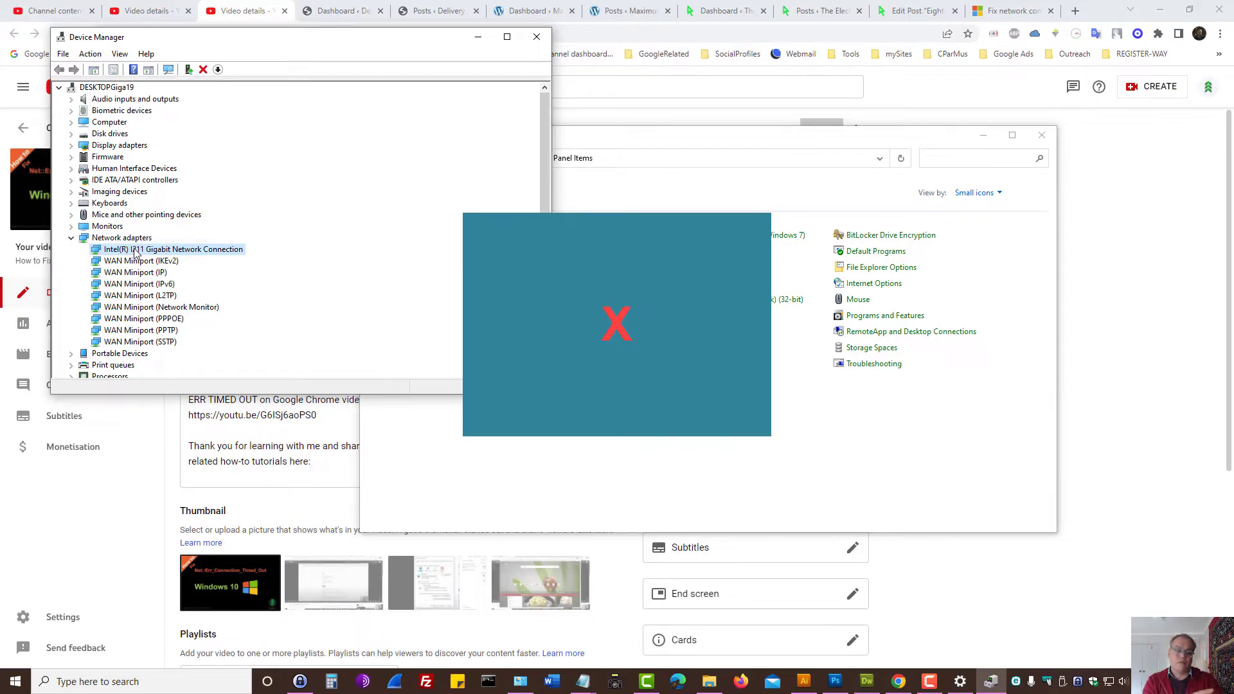
pyautogui.rightClick(139, 251)
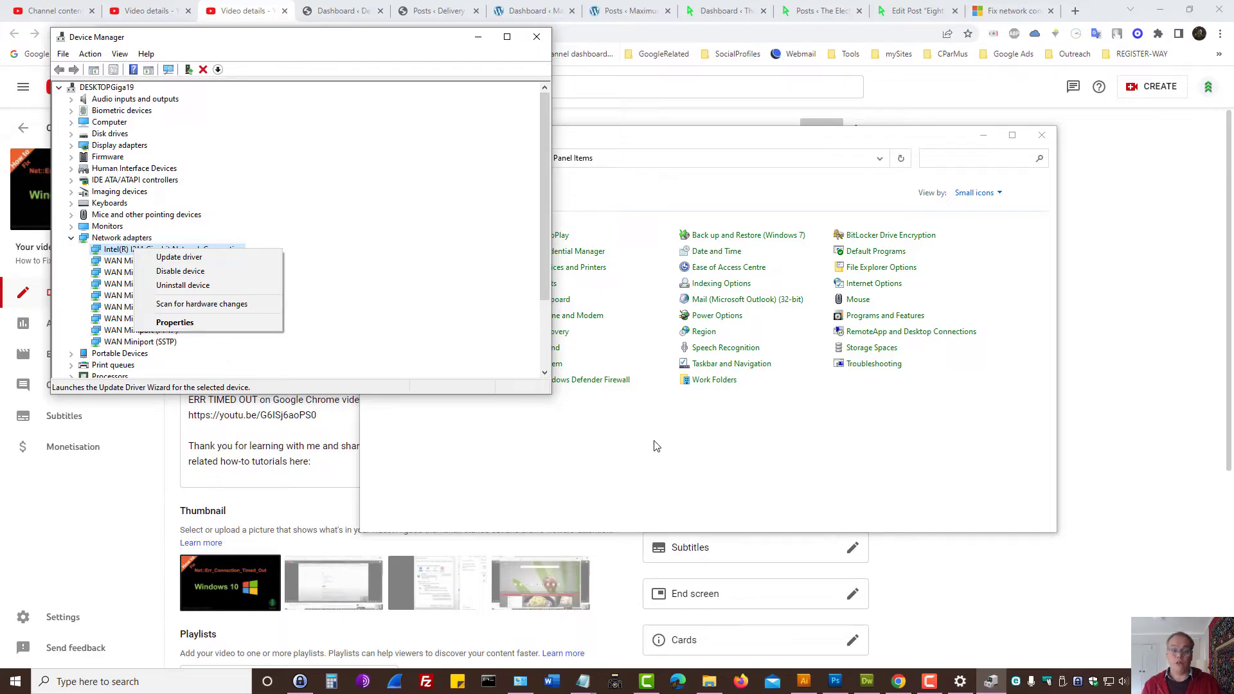
pyautogui.click(537, 36)
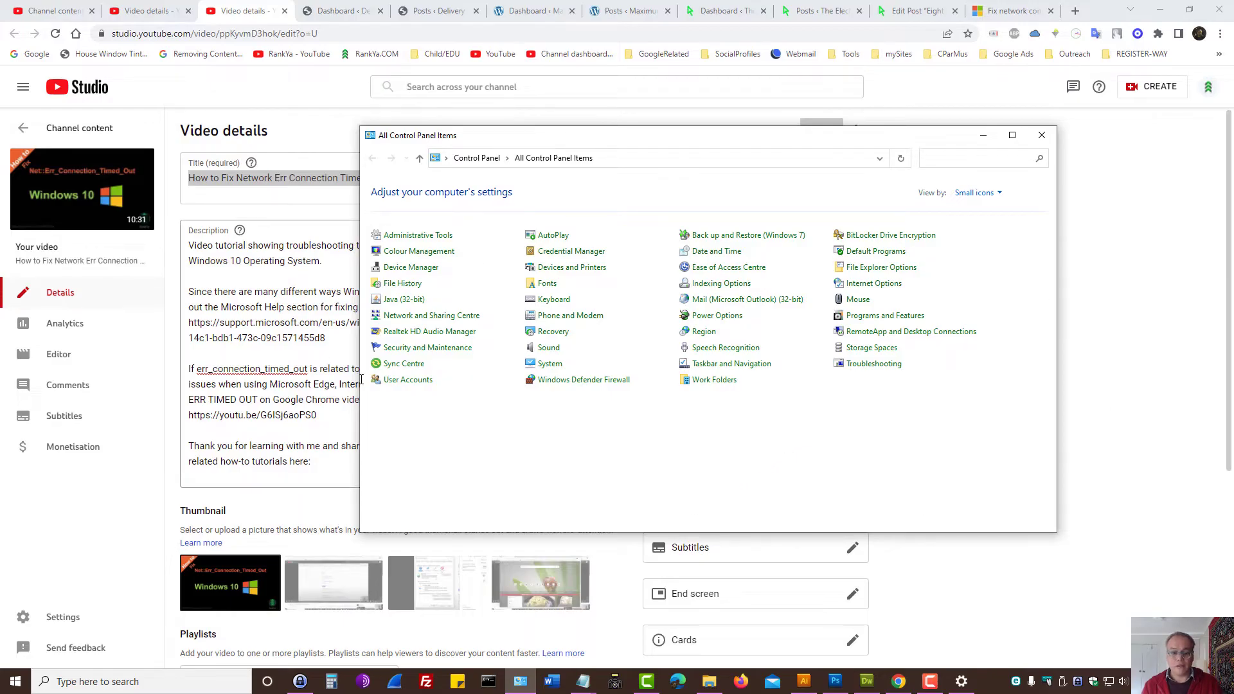
# - From the Network and Sharing Centre, open Internet Options and clear the SSL state
pyautogui.click(422, 317)
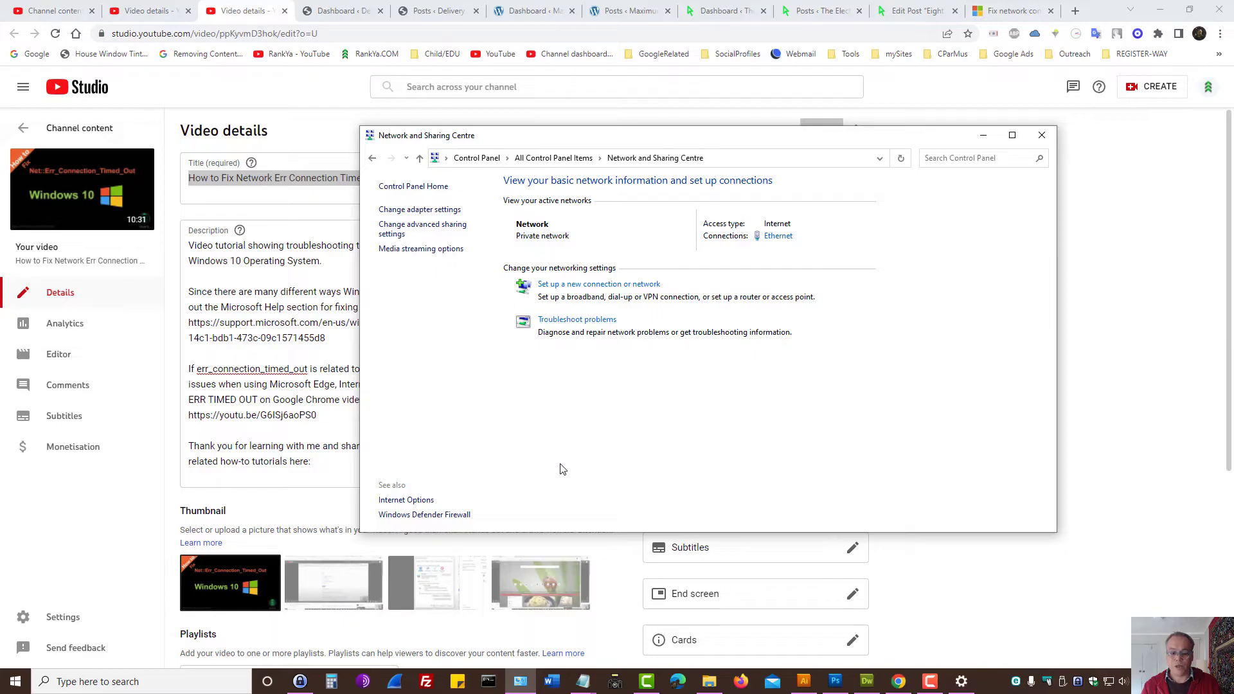
pyautogui.click(398, 504)
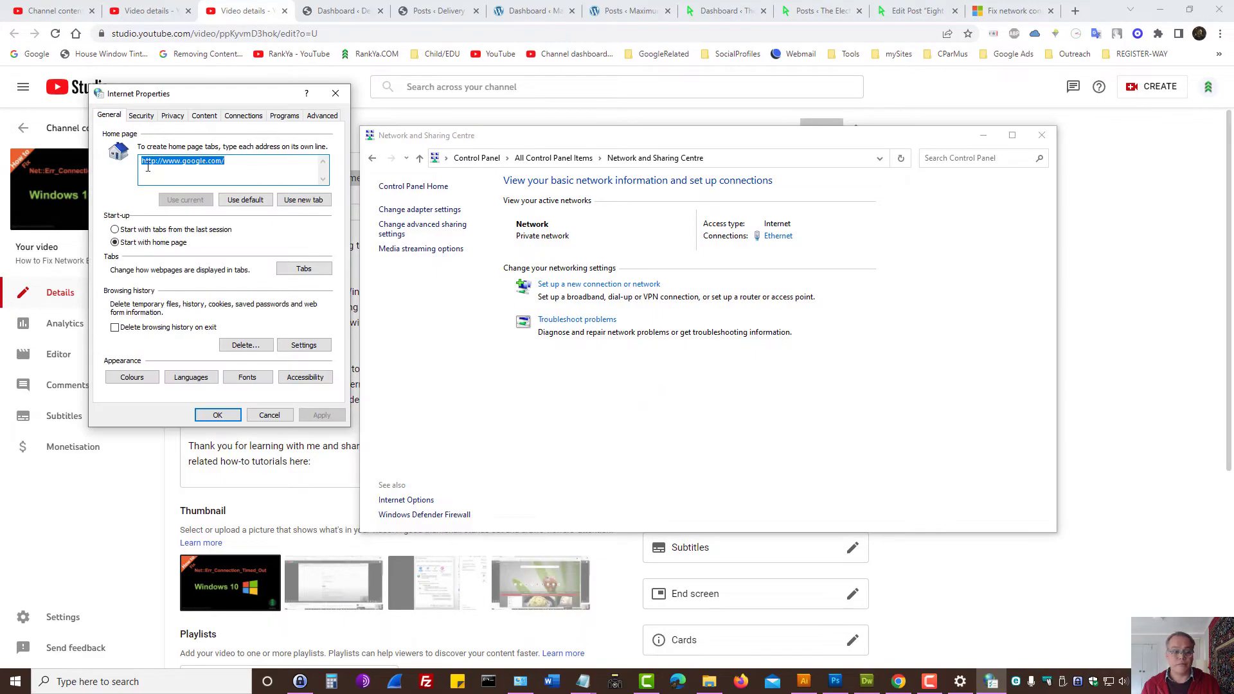
pyautogui.moveTo(191, 98); pyautogui.dragTo(310, 99)
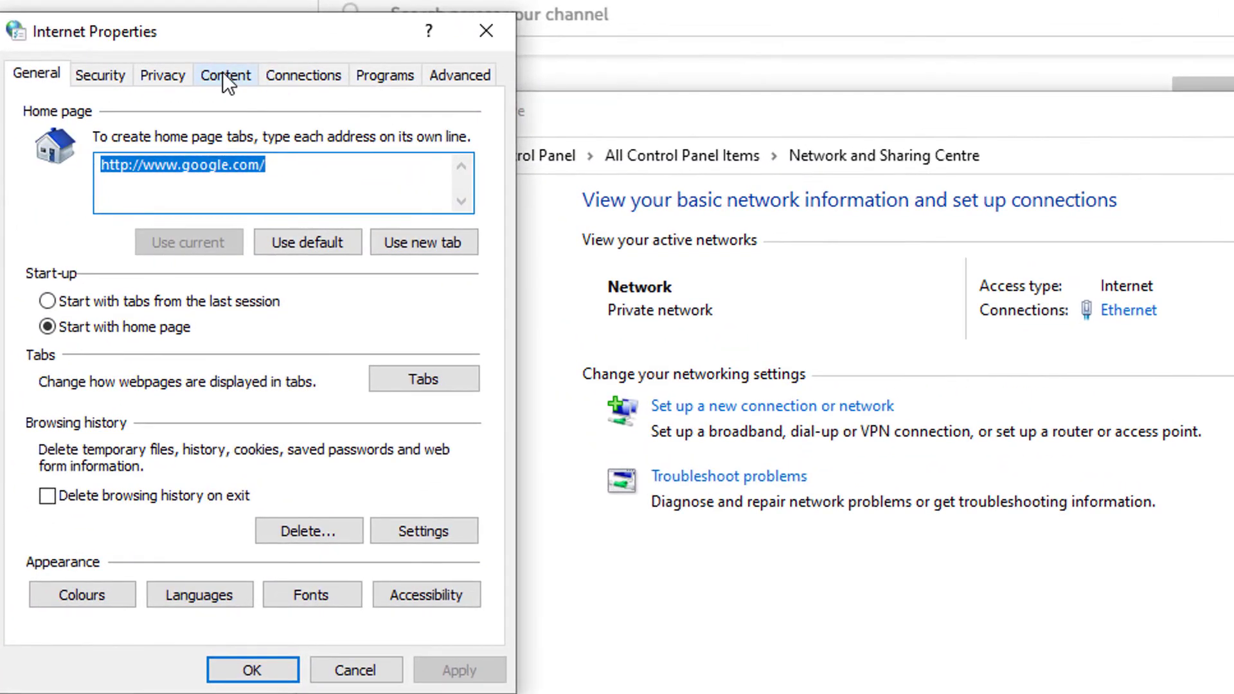
pyautogui.click(225, 78)
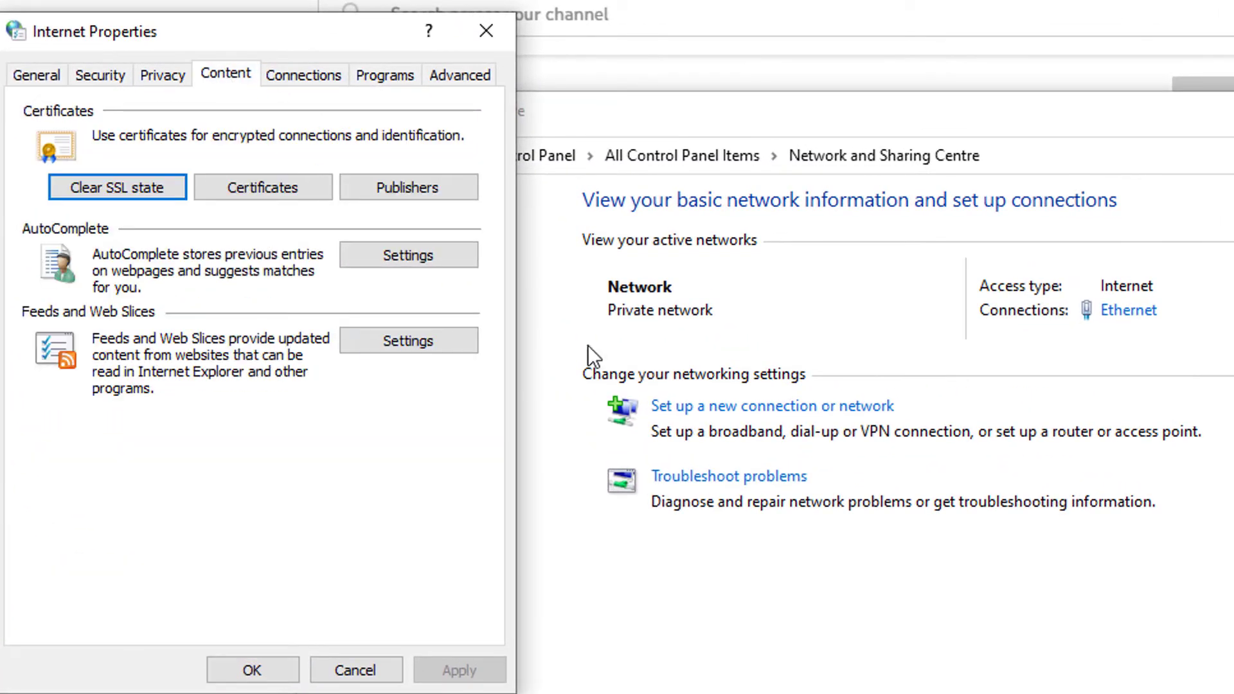
pyautogui.click(106, 191)
# - Review the LAN settings (automatic detection on, no proxy) and cancel without changes
pyautogui.click(289, 78)
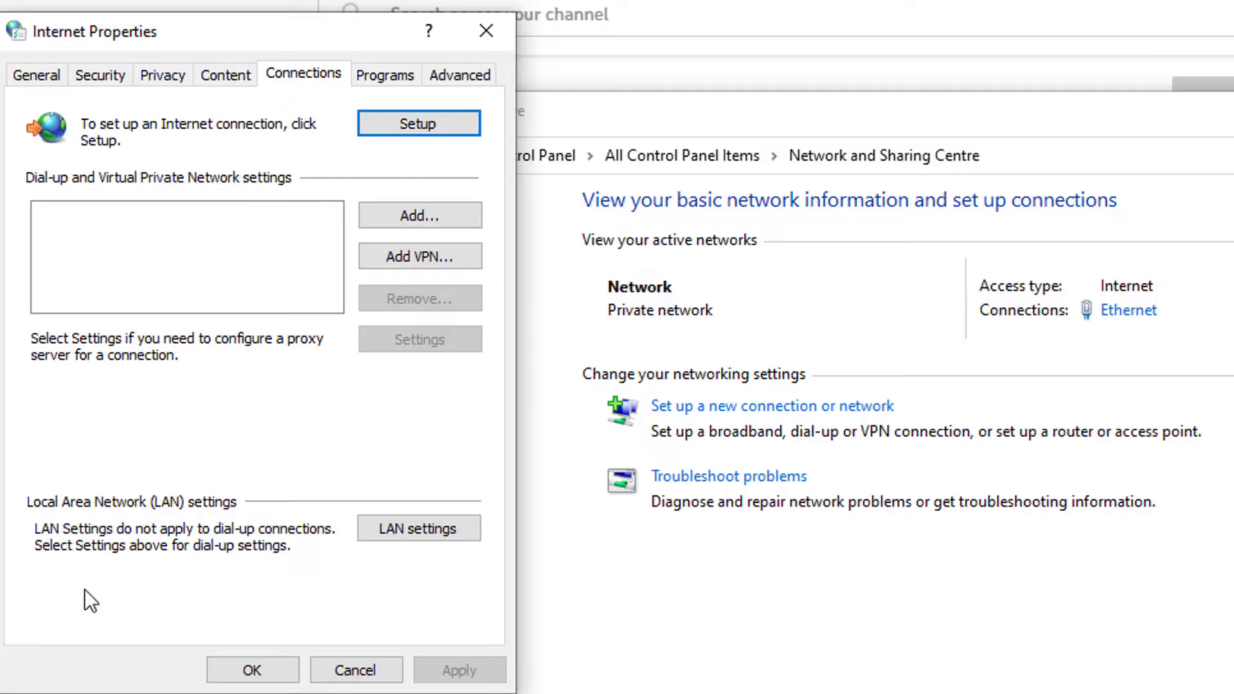
pyautogui.click(384, 527)
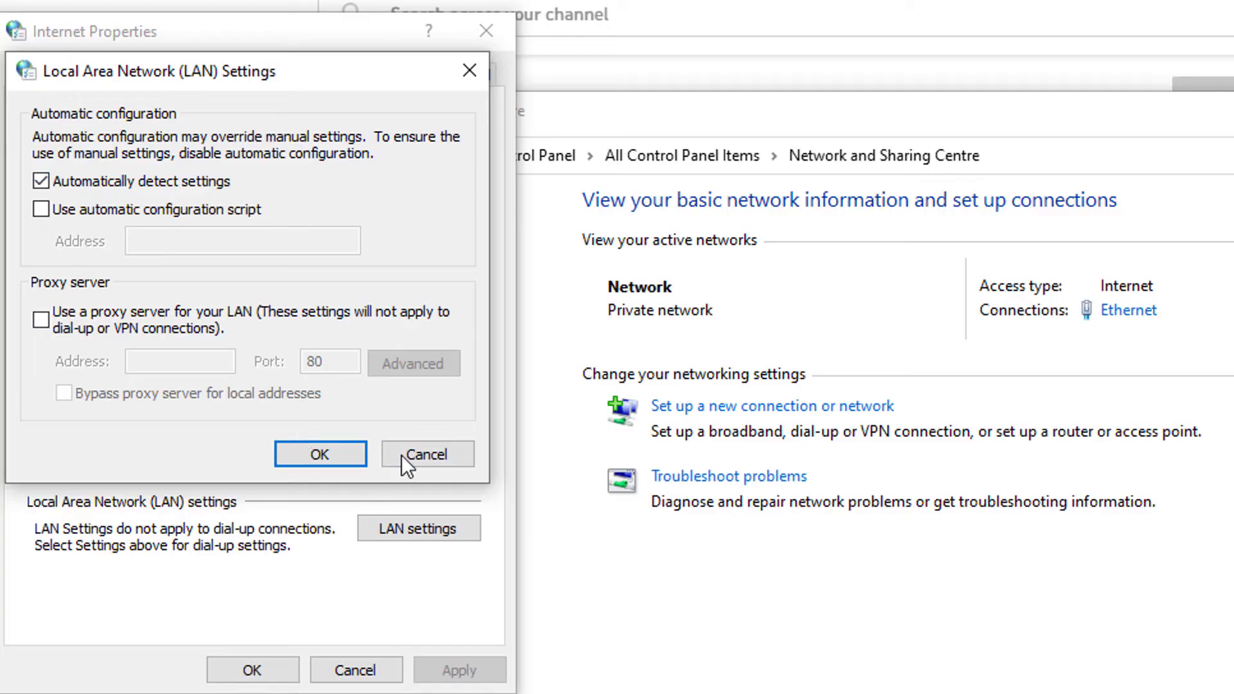
pyautogui.click(405, 455)
# - Look over the HTTP settings in the Advanced list, then close Internet Properties with OK
pyautogui.click(453, 78)
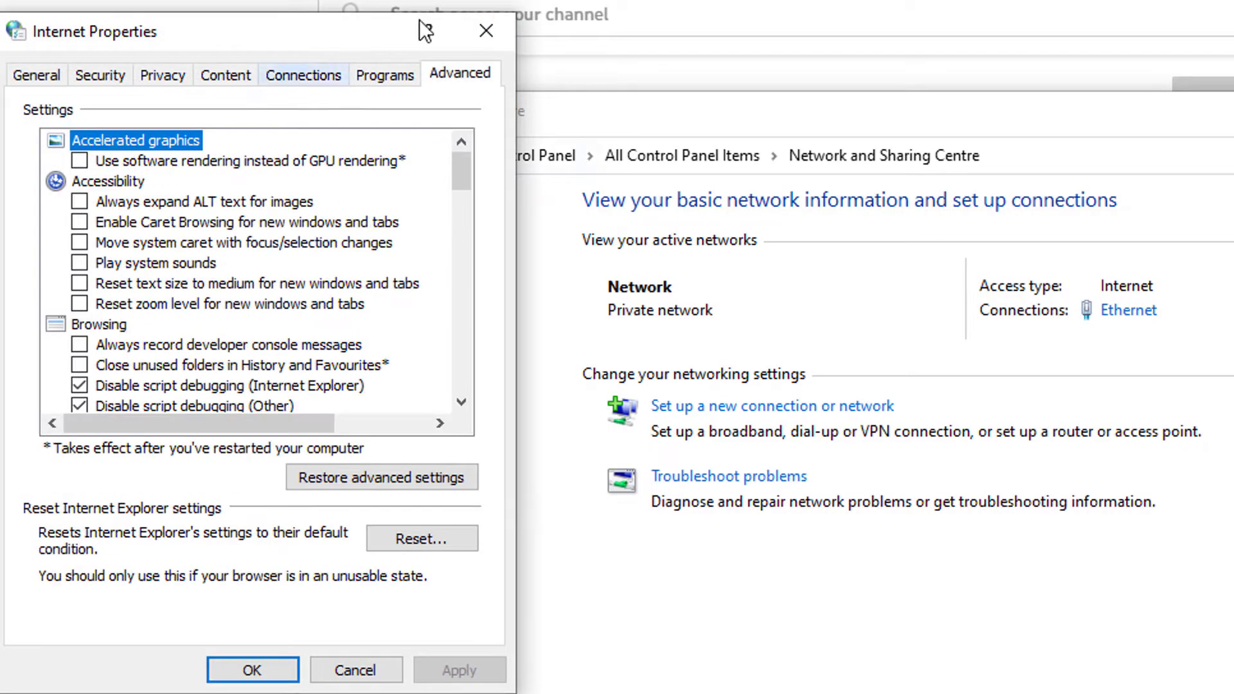
pyautogui.moveTo(459, 183); pyautogui.dragTo(464, 282)
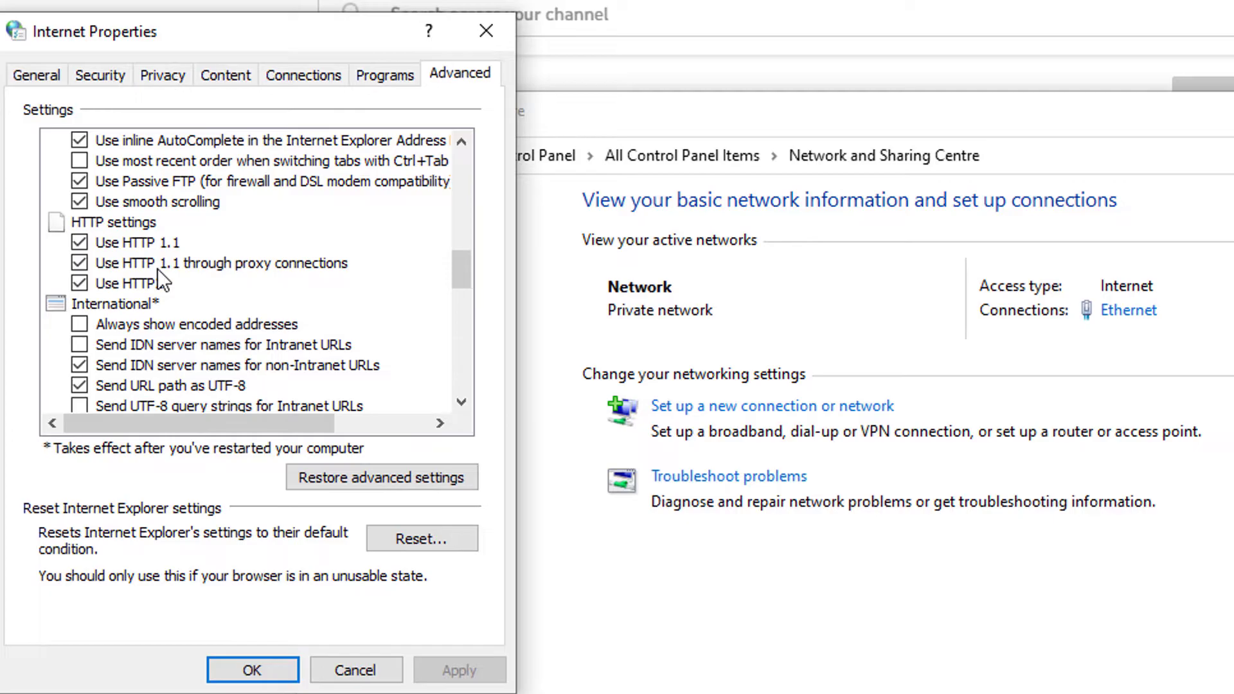
pyautogui.click(283, 675)
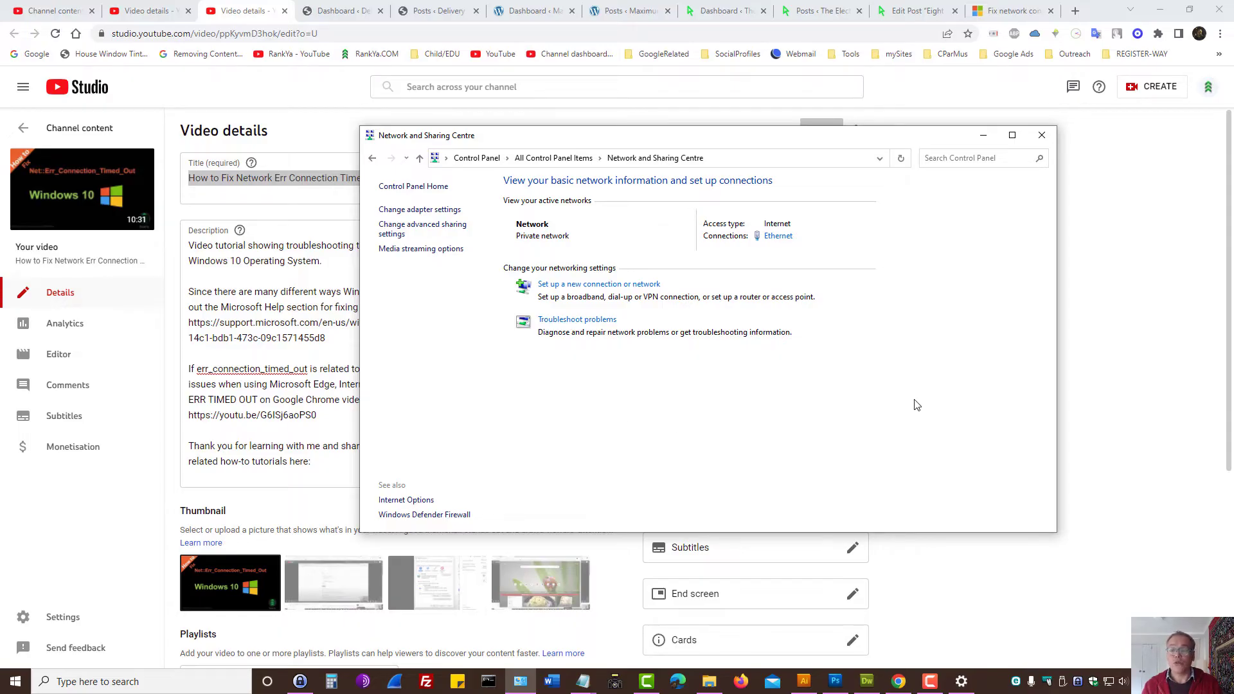
# - Close the Network and Sharing Centre, launch Command Prompt as administrator, and move it aside
pyautogui.click(1041, 141)
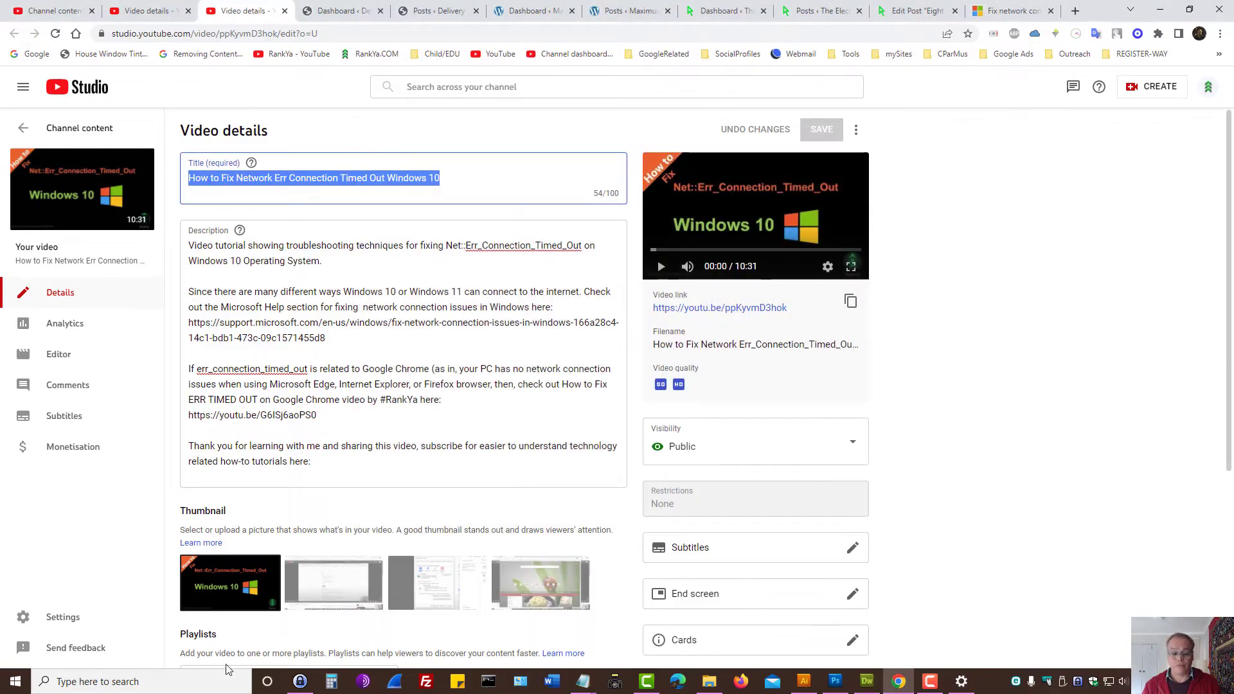
pyautogui.click(68, 682)
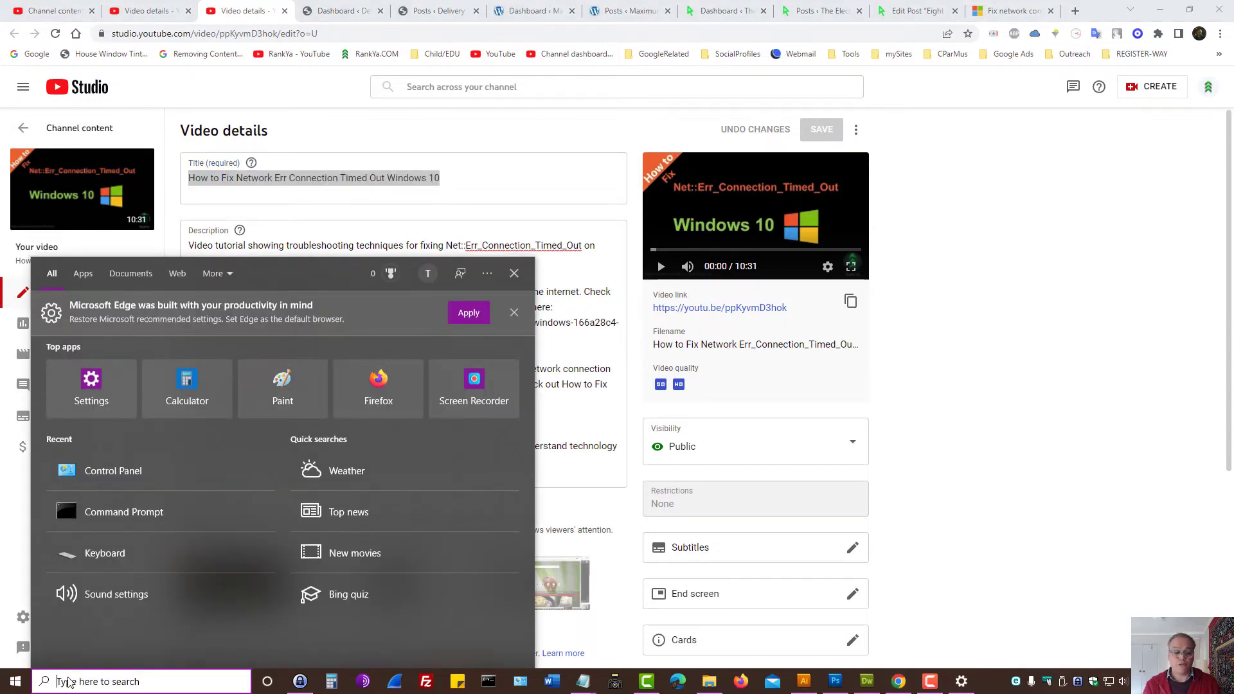
pyautogui.write('cmd')
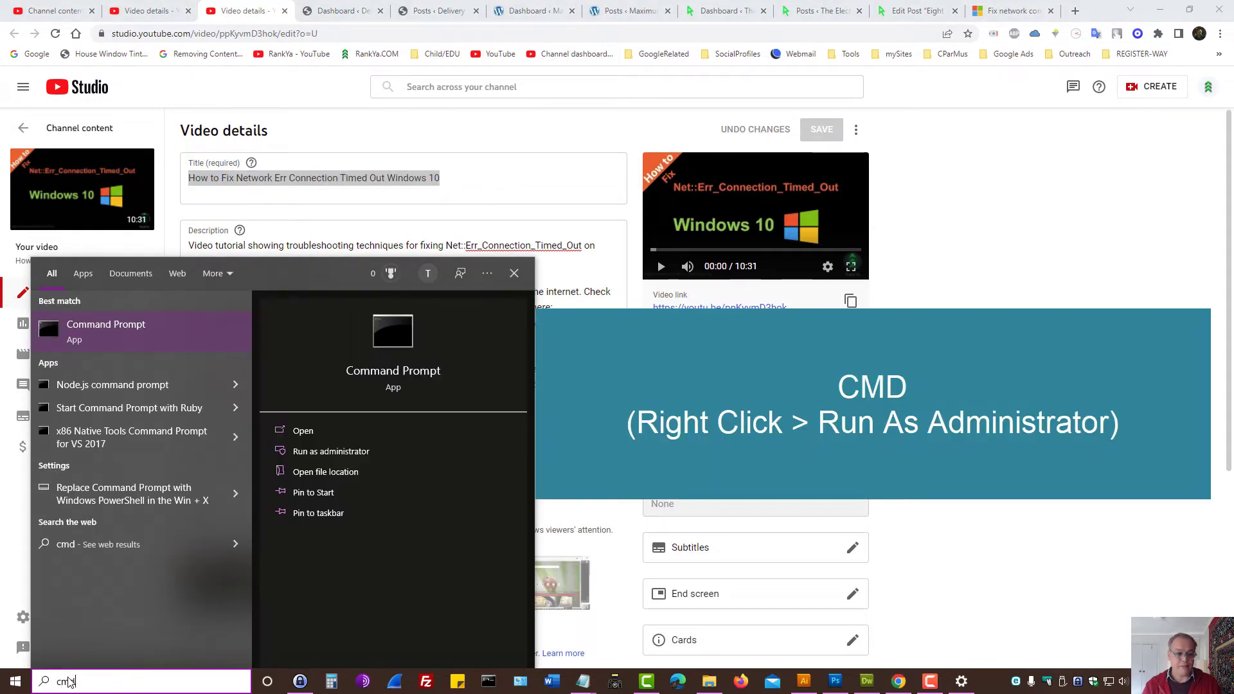
pyautogui.rightClick(106, 331)
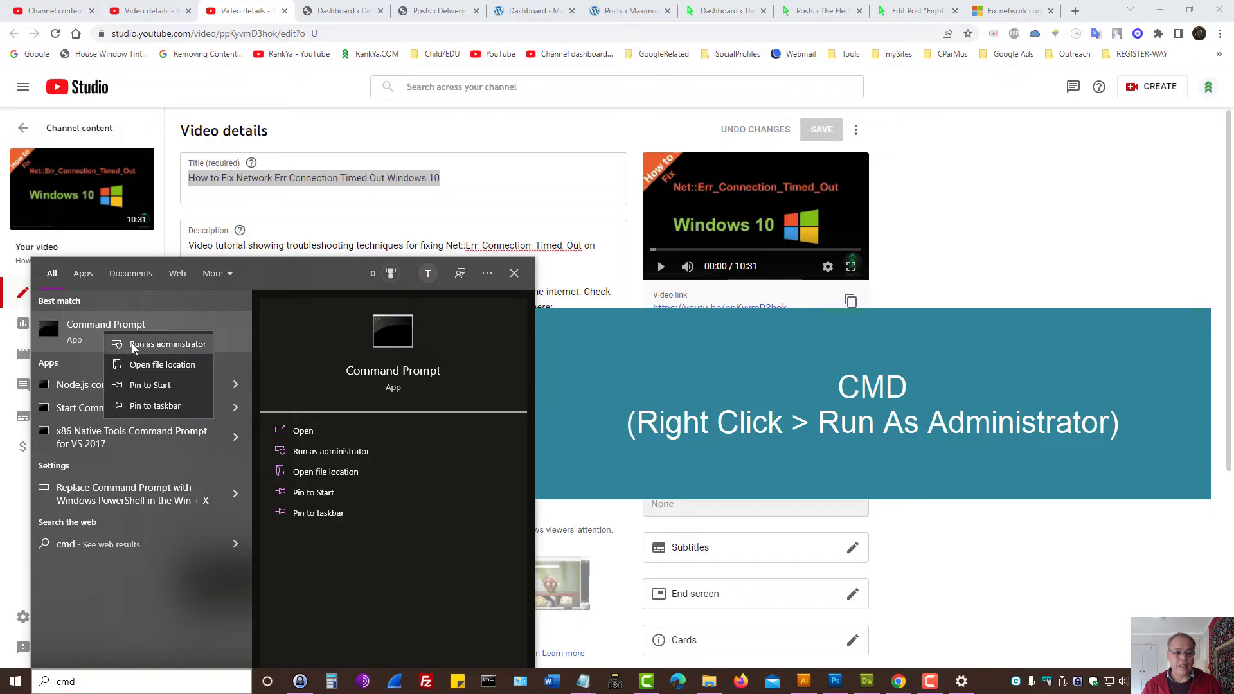
pyautogui.click(133, 345)
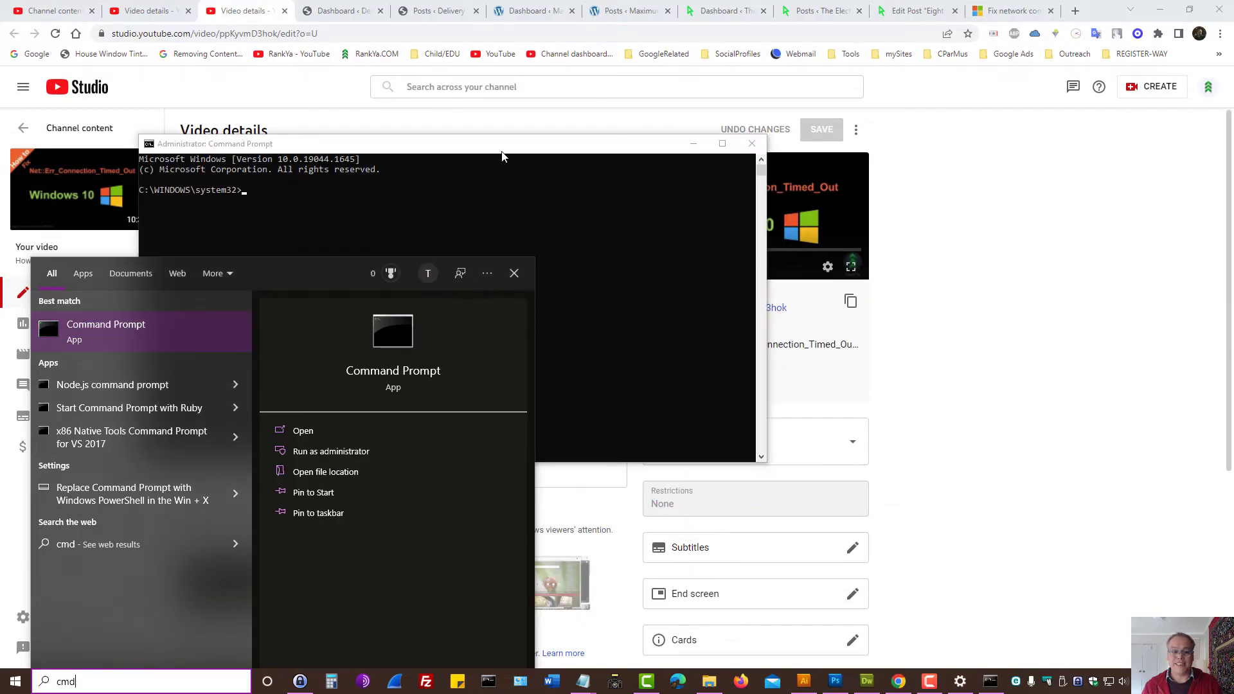
pyautogui.click(501, 149)
pyautogui.moveTo(501, 149); pyautogui.dragTo(737, 117)
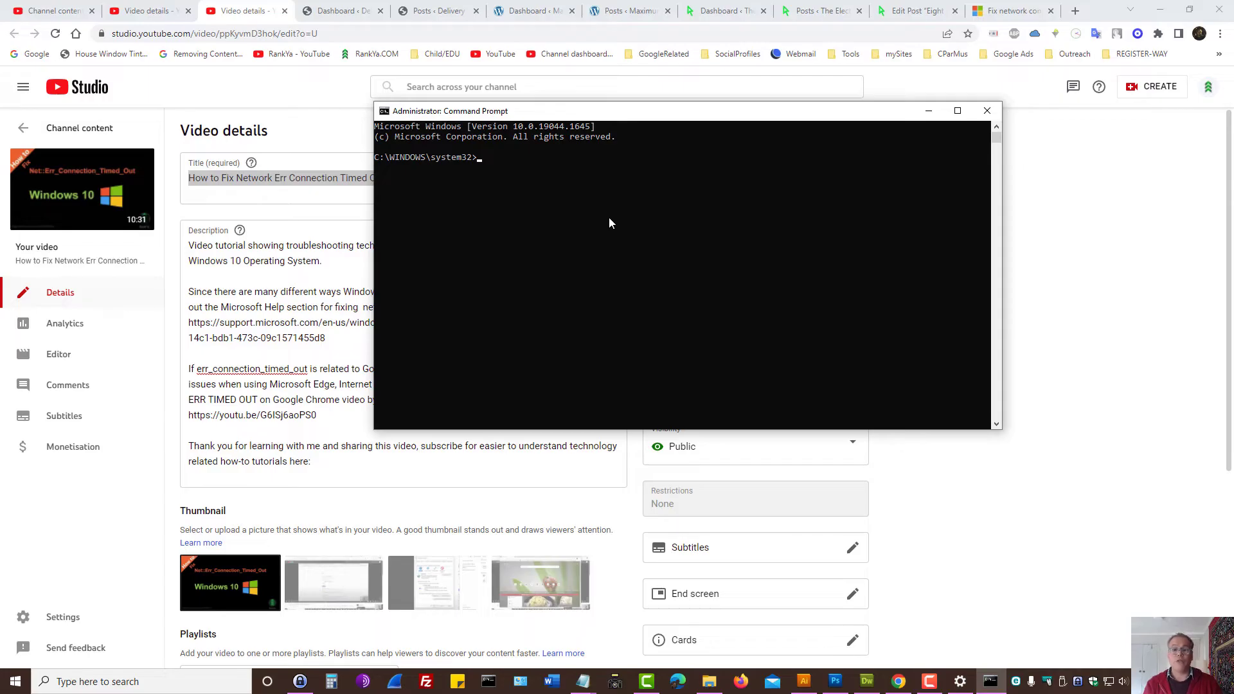
# - Copy 'netsh winsock reset catalog' from the Notepad notes and paste it at the admin prompt
pyautogui.click(583, 681)
pyautogui.click(522, 620)
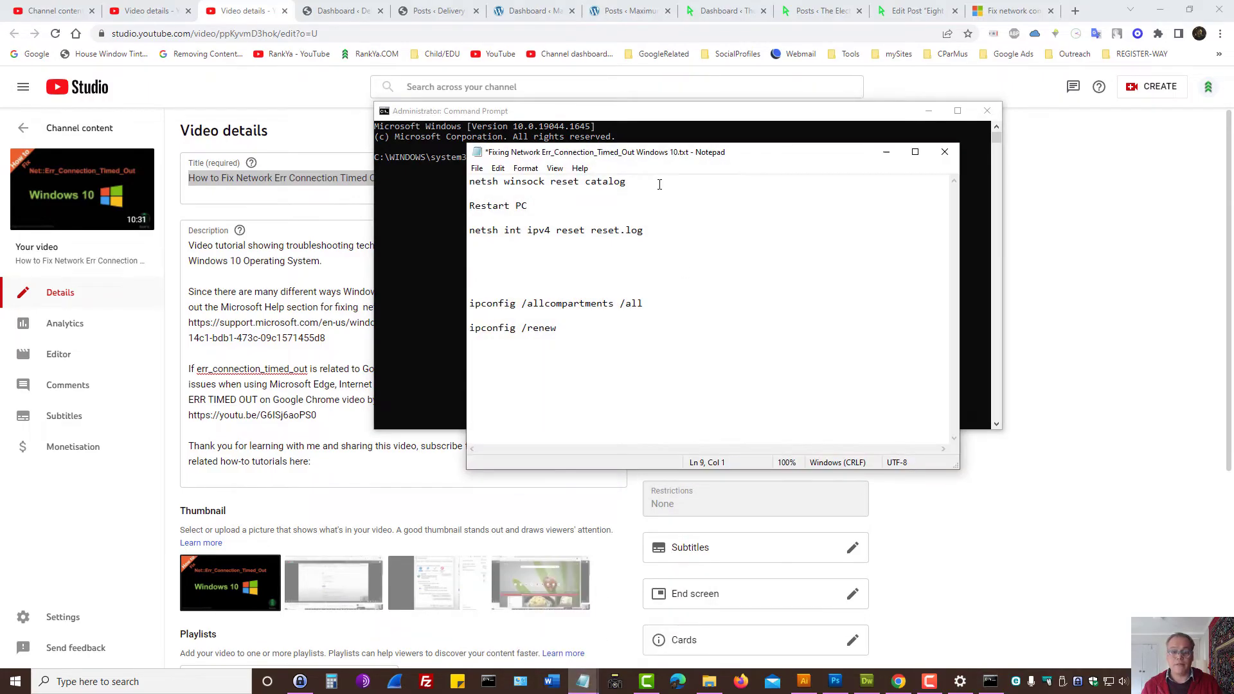
pyautogui.click(658, 185)
pyautogui.hotkey('shift', 'Home')
pyautogui.rightClick(570, 184)
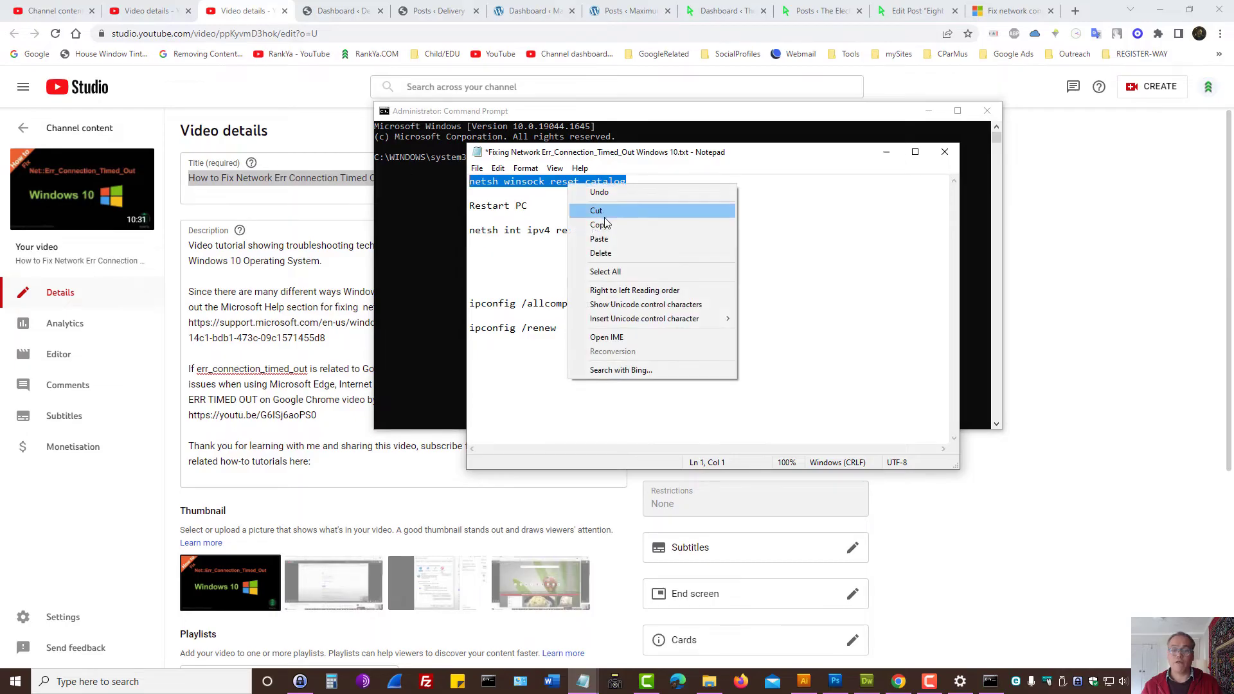
pyautogui.click(602, 225)
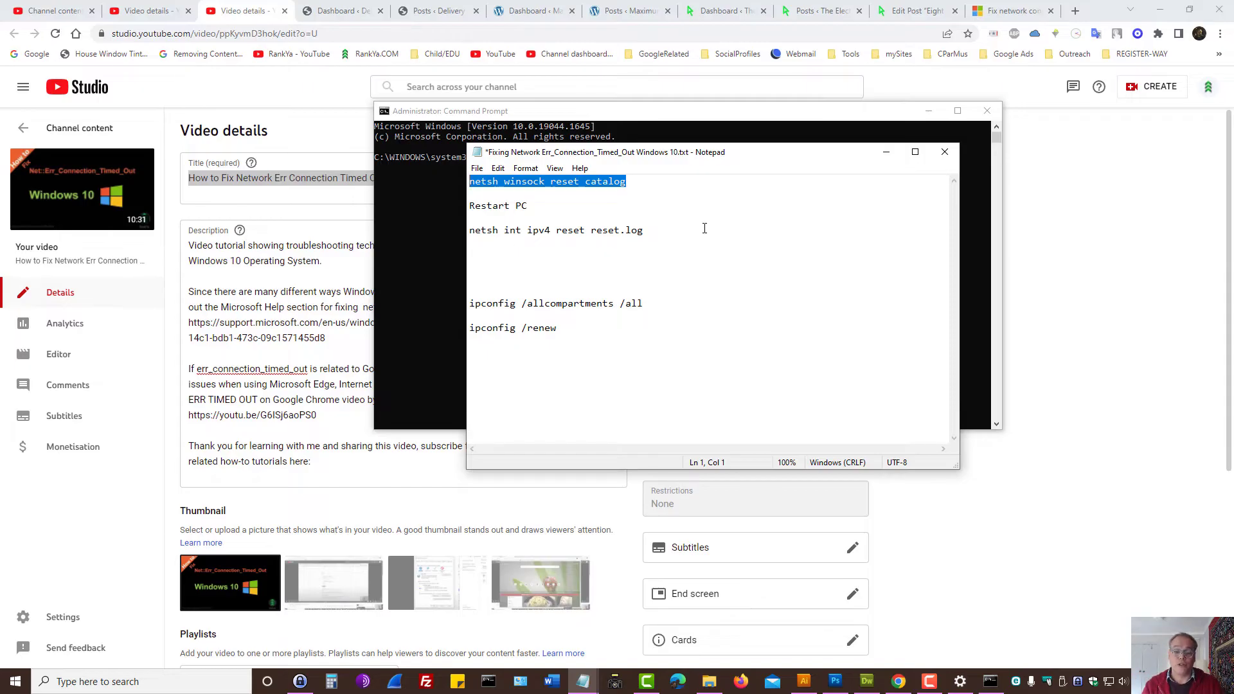
pyautogui.rightClick(564, 182)
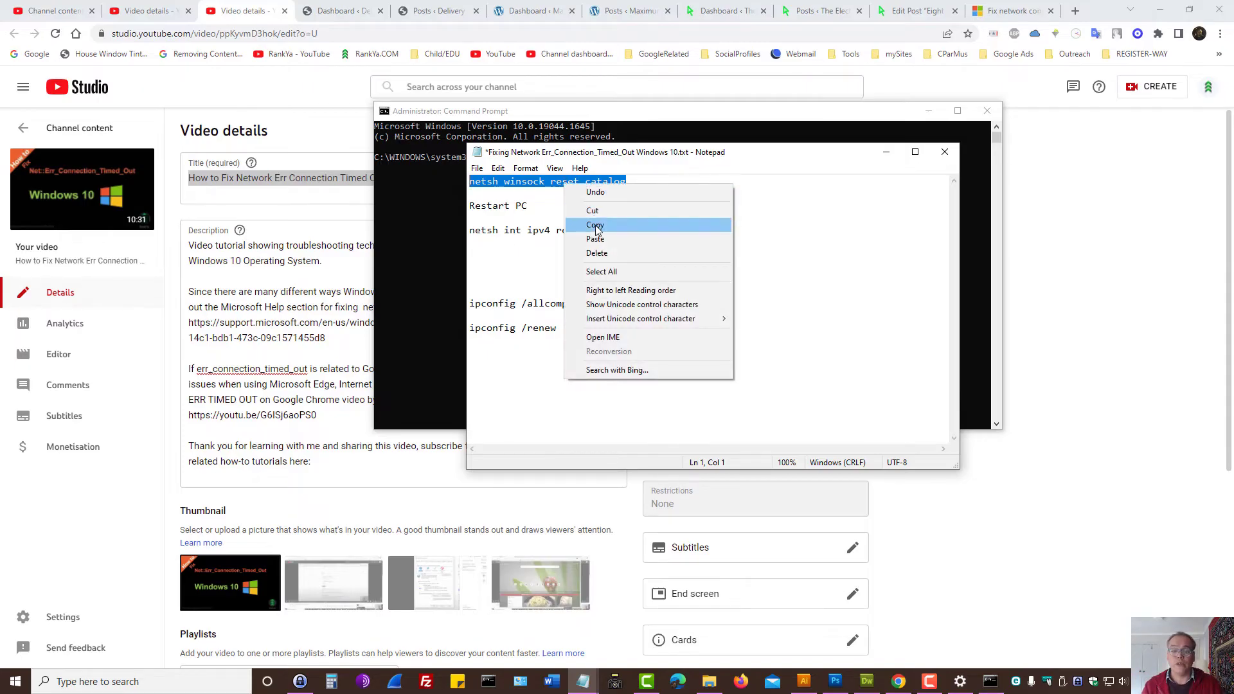
pyautogui.click(578, 227)
pyautogui.click(437, 221)
pyautogui.rightClick(504, 162)
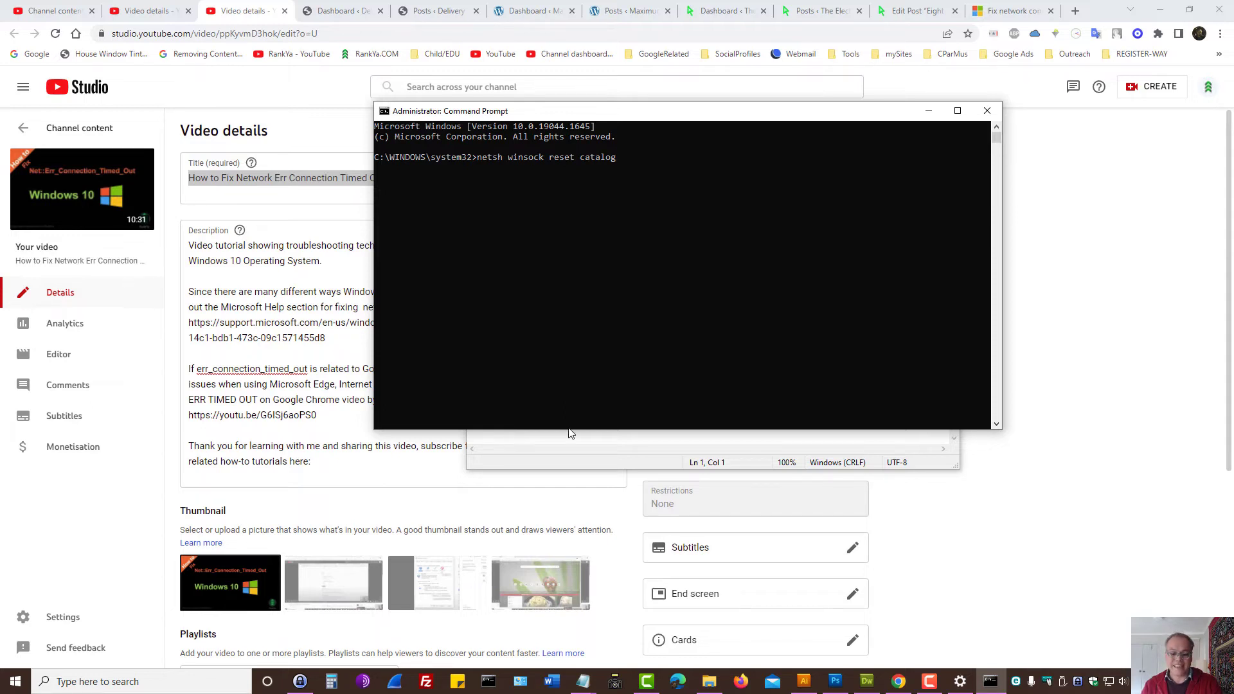
# - Copy 'netsh int ipv4 reset reset.log' from the notes and erase the pasted line from the prompt
pyautogui.click(583, 681)
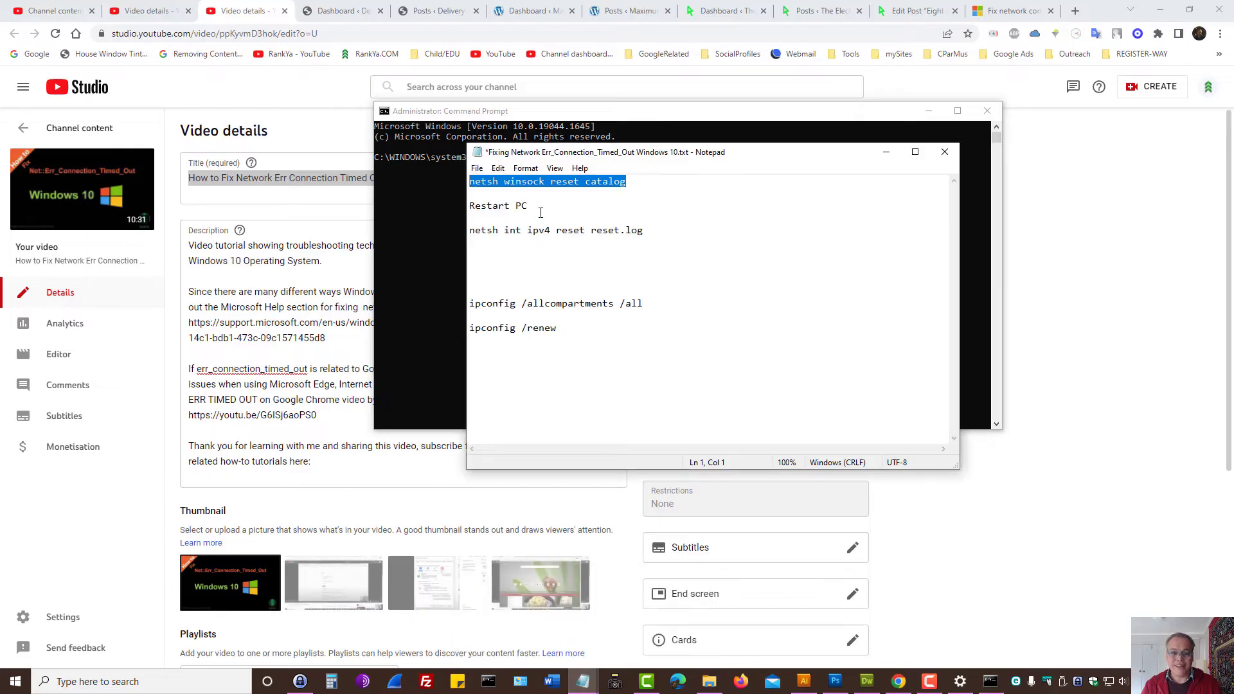
pyautogui.press('Down')
pyautogui.press('Down')
pyautogui.press('End')
pyautogui.hotkey('shift', 'Home')
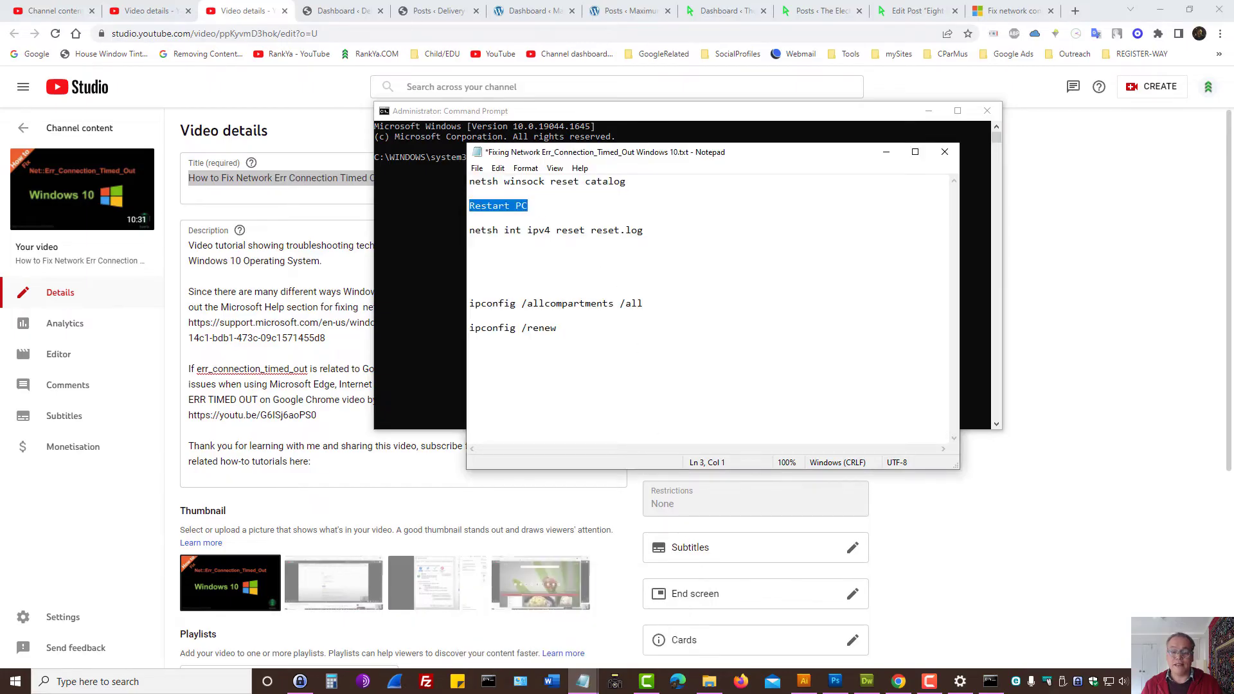
pyautogui.moveTo(644, 230); pyautogui.dragTo(457, 238)
pyautogui.rightClick(497, 232)
pyautogui.click(538, 271)
pyautogui.click(415, 195)
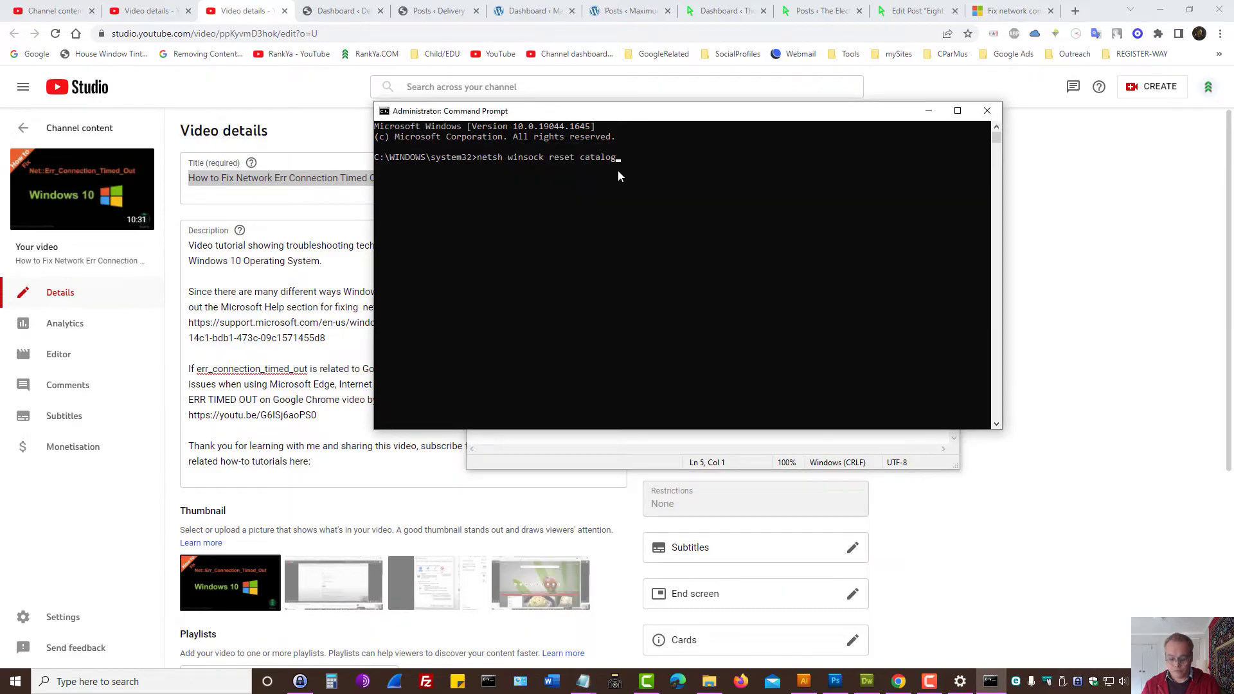
pyautogui.press('BackSpace')
pyautogui.press('BackSpace')
pyautogui.press('BackSpace')
pyautogui.press('BackSpace')
pyautogui.press('BackSpace')
pyautogui.press('BackSpace')
pyautogui.press('BackSpace')
pyautogui.press('BackSpace')
pyautogui.press('BackSpace')
pyautogui.press('BackSpace')
pyautogui.press('BackSpace')
pyautogui.press('BackSpace')
pyautogui.press('BackSpace')
pyautogui.press('BackSpace')
pyautogui.press('BackSpace')
pyautogui.press('BackSpace')
pyautogui.press('BackSpace')
pyautogui.press('BackSpace')
pyautogui.press('BackSpace')
pyautogui.press('BackSpace')
pyautogui.press('BackSpace')
pyautogui.press('BackSpace')
pyautogui.press('BackSpace')
pyautogui.press('BackSpace')
pyautogui.press('BackSpace')
pyautogui.press('BackSpace')
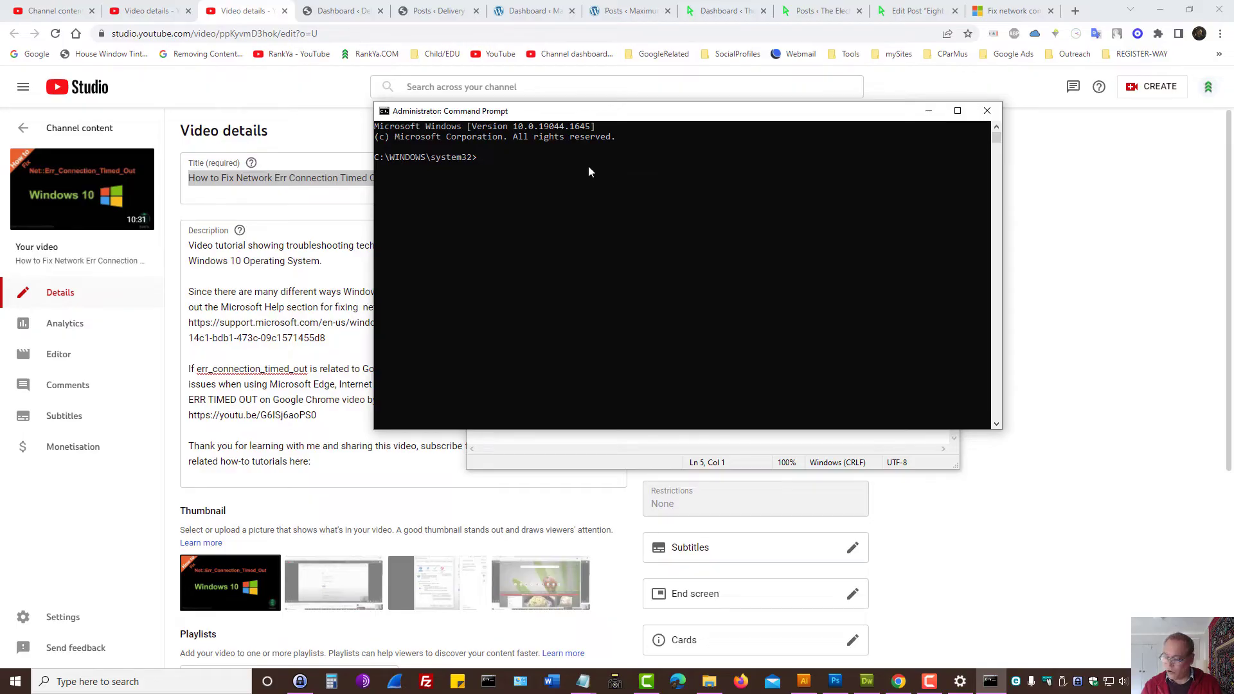
# - Recall and erase the netsh int ipv4 reset reset.log command, then bring the fix-commands notes forward
pyautogui.press('Up')
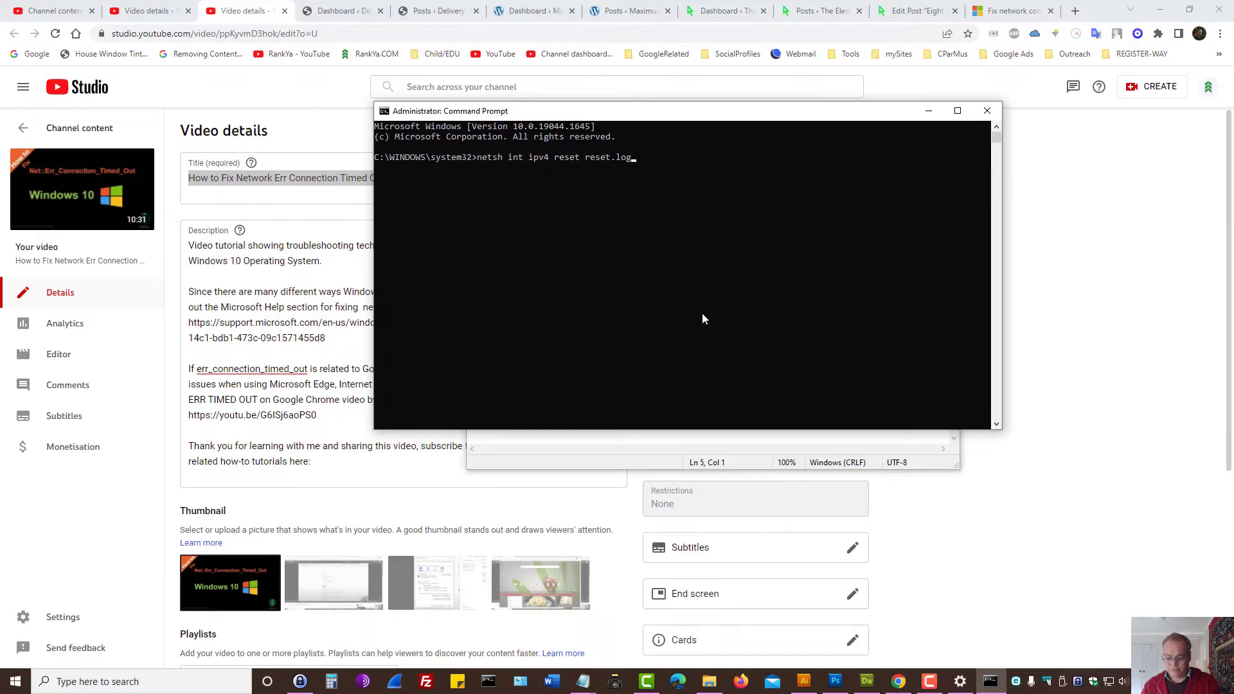
pyautogui.press('BackSpace')
pyautogui.press('BackSpace')
pyautogui.press('BackSpace')
pyautogui.press('BackSpace')
pyautogui.press('BackSpace')
pyautogui.press('BackSpace')
pyautogui.press('BackSpace')
pyautogui.press('BackSpace')
pyautogui.press('BackSpace')
pyautogui.press('BackSpace')
pyautogui.press('BackSpace')
pyautogui.press('BackSpace')
pyautogui.press('BackSpace')
pyautogui.press('BackSpace')
pyautogui.press('BackSpace')
pyautogui.press('BackSpace')
pyautogui.press('BackSpace')
pyautogui.press('BackSpace')
pyautogui.press('BackSpace')
pyautogui.press('BackSpace')
pyautogui.press('BackSpace')
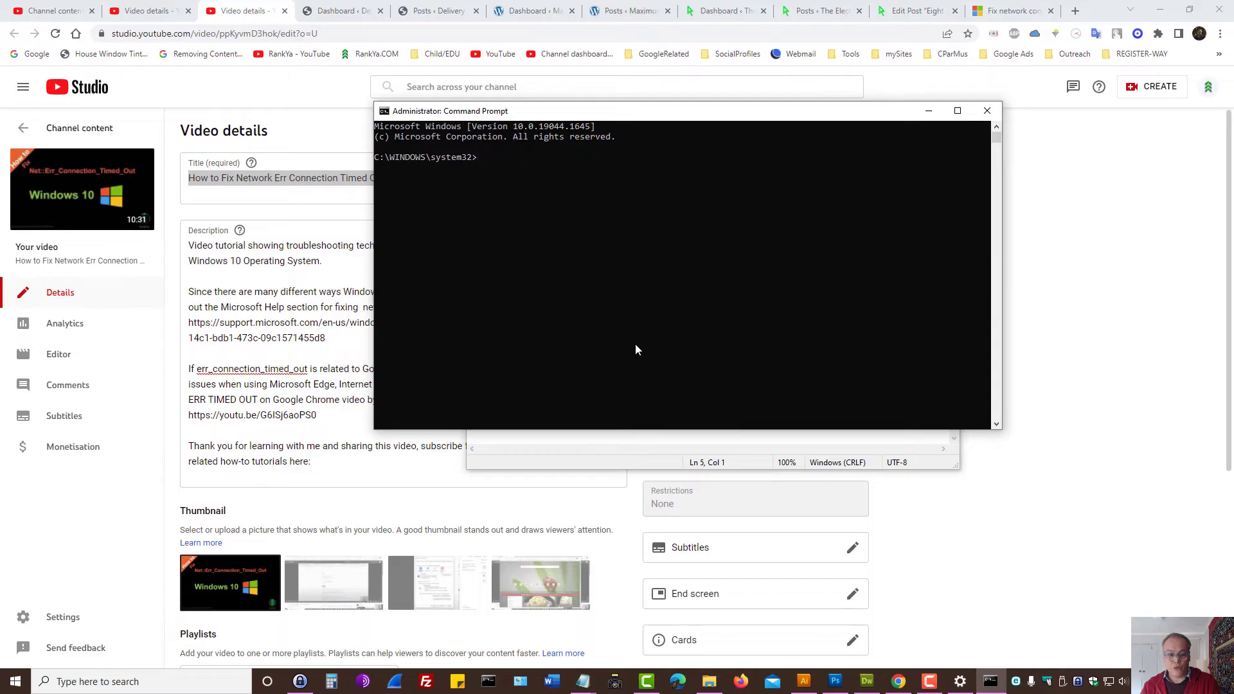
pyautogui.moveTo(583, 681)
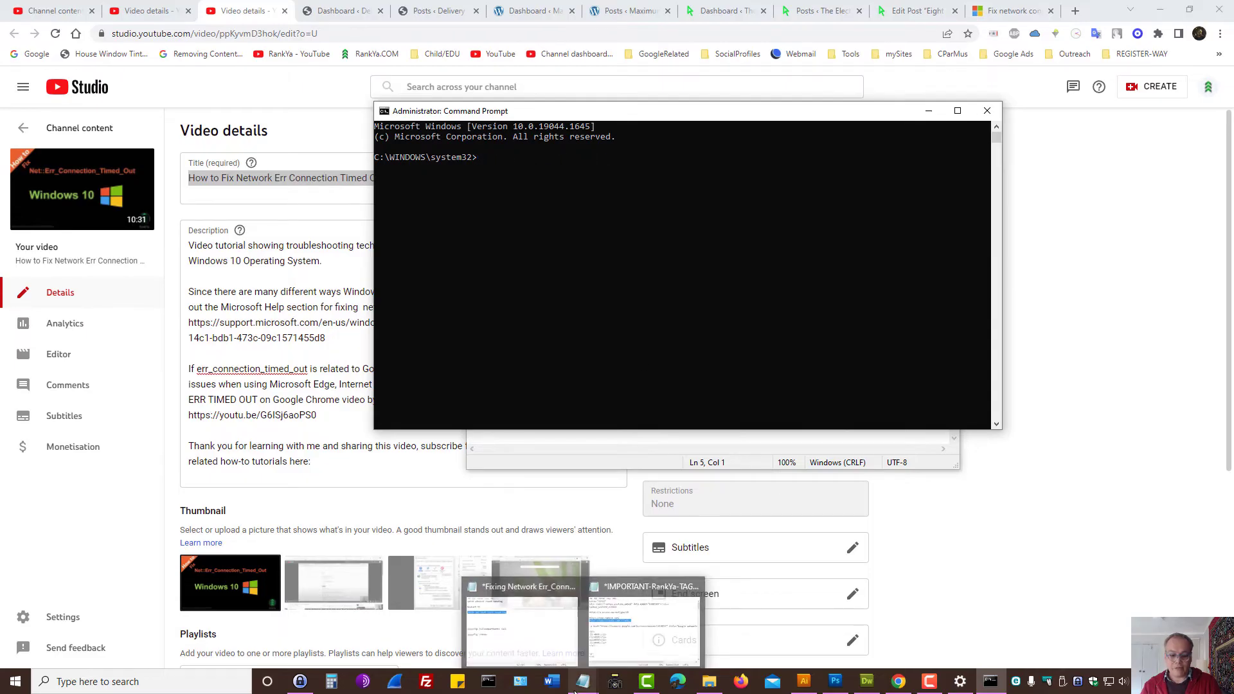
pyautogui.click(531, 633)
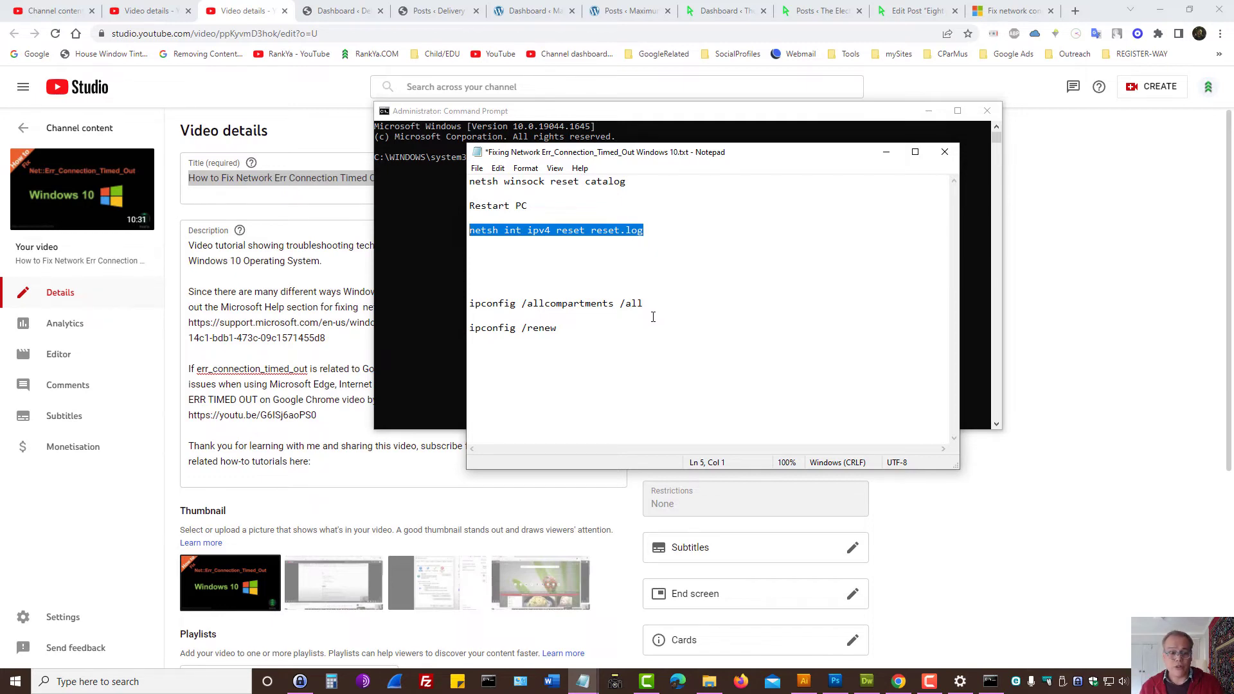
# - Copy the ipconfig /allcompartments /all command from the Notepad fix-commands notes
pyautogui.hotkey('alt', 'Tab')
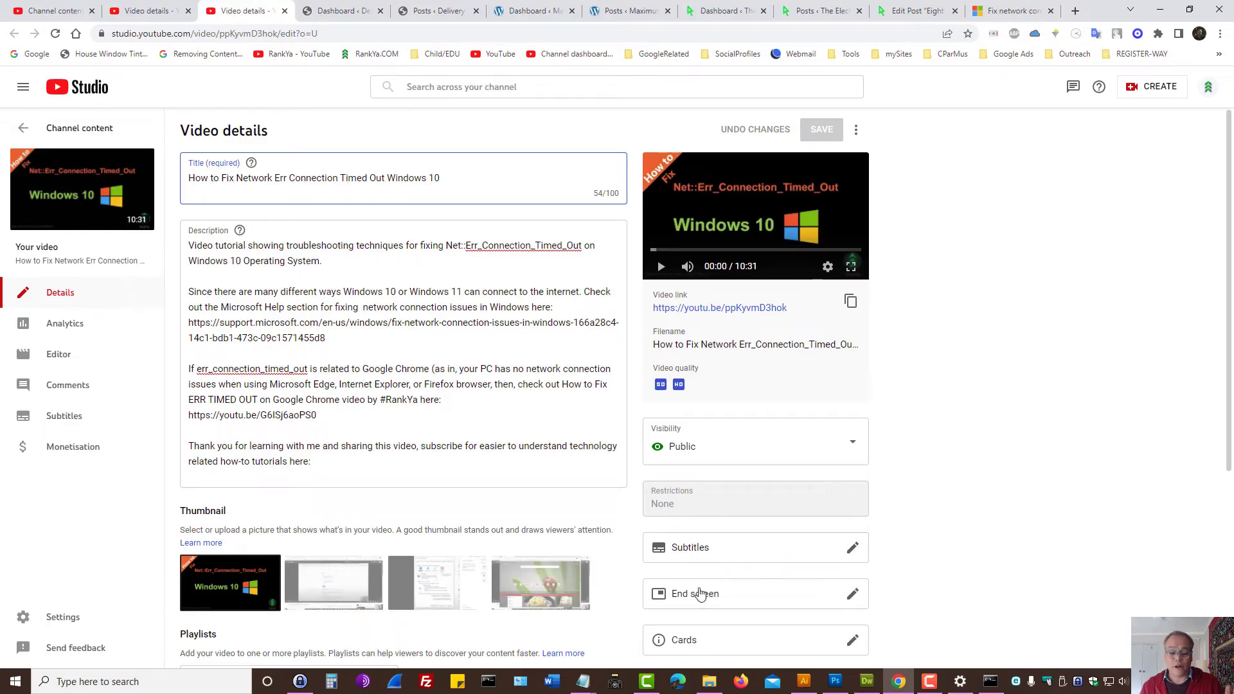
pyautogui.click(582, 685)
pyautogui.click(608, 611)
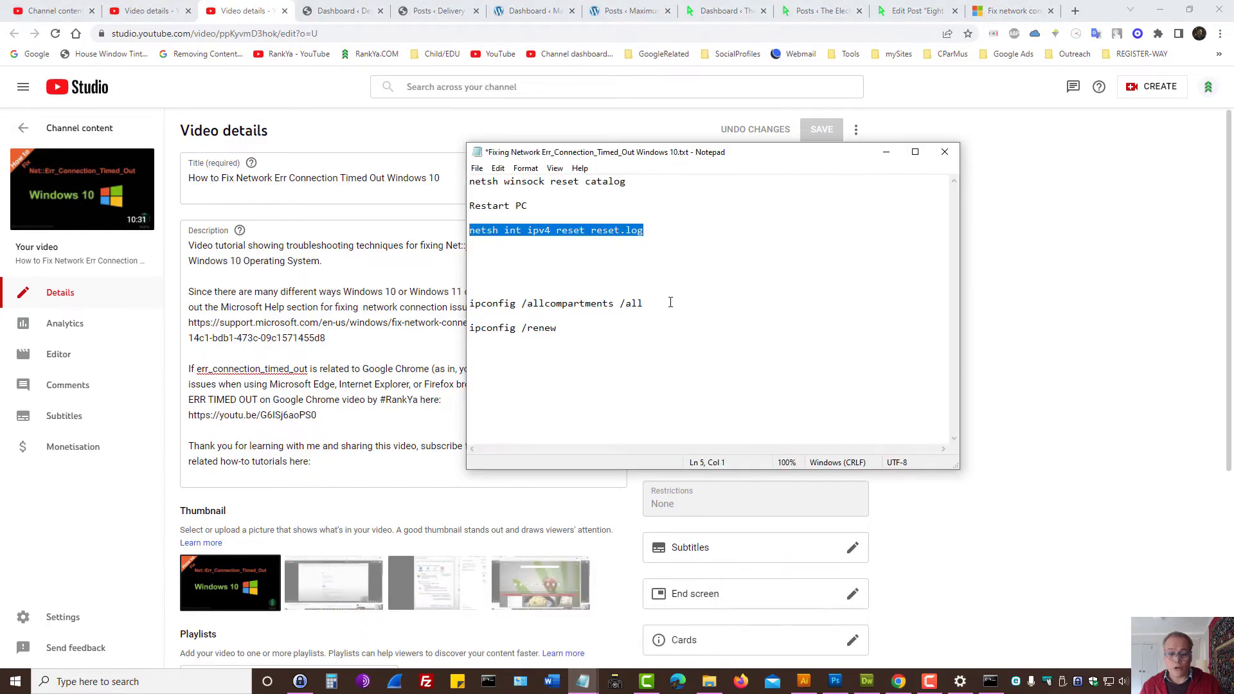
pyautogui.moveTo(644, 304); pyautogui.dragTo(448, 306)
pyautogui.rightClick(486, 306)
pyautogui.click(514, 347)
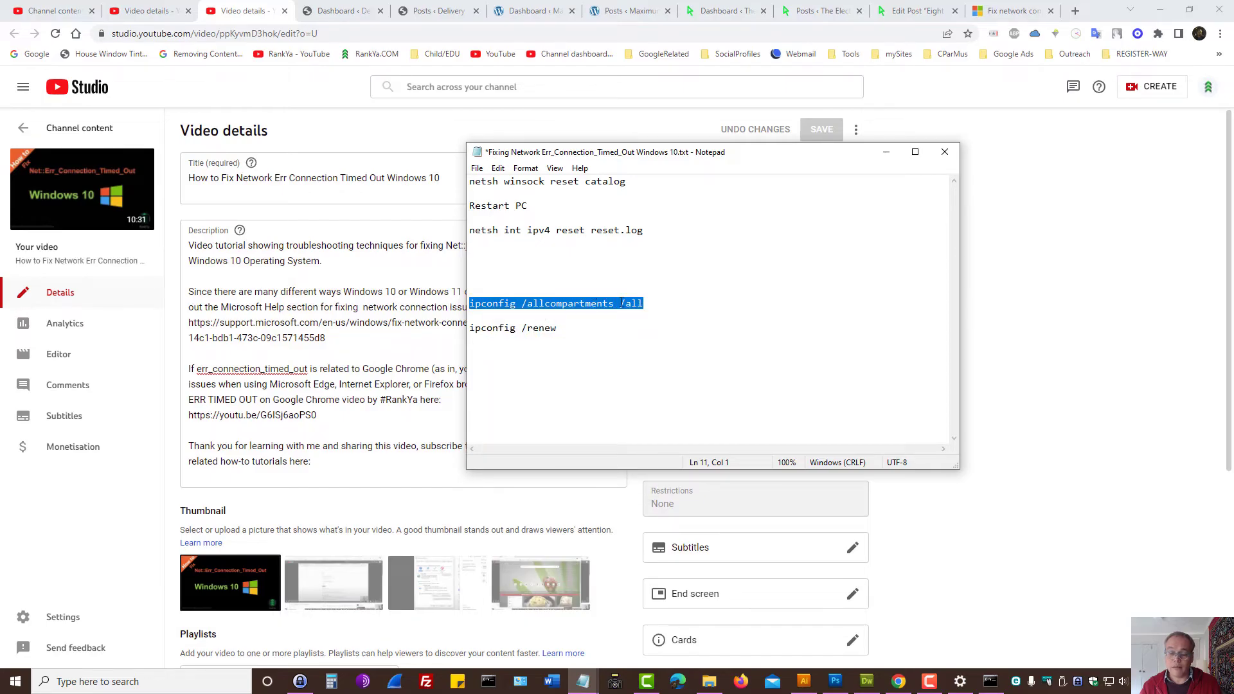
# - Paste and run ipconfig /allcompartments /all in the administrator Command Prompt
pyautogui.click(990, 682)
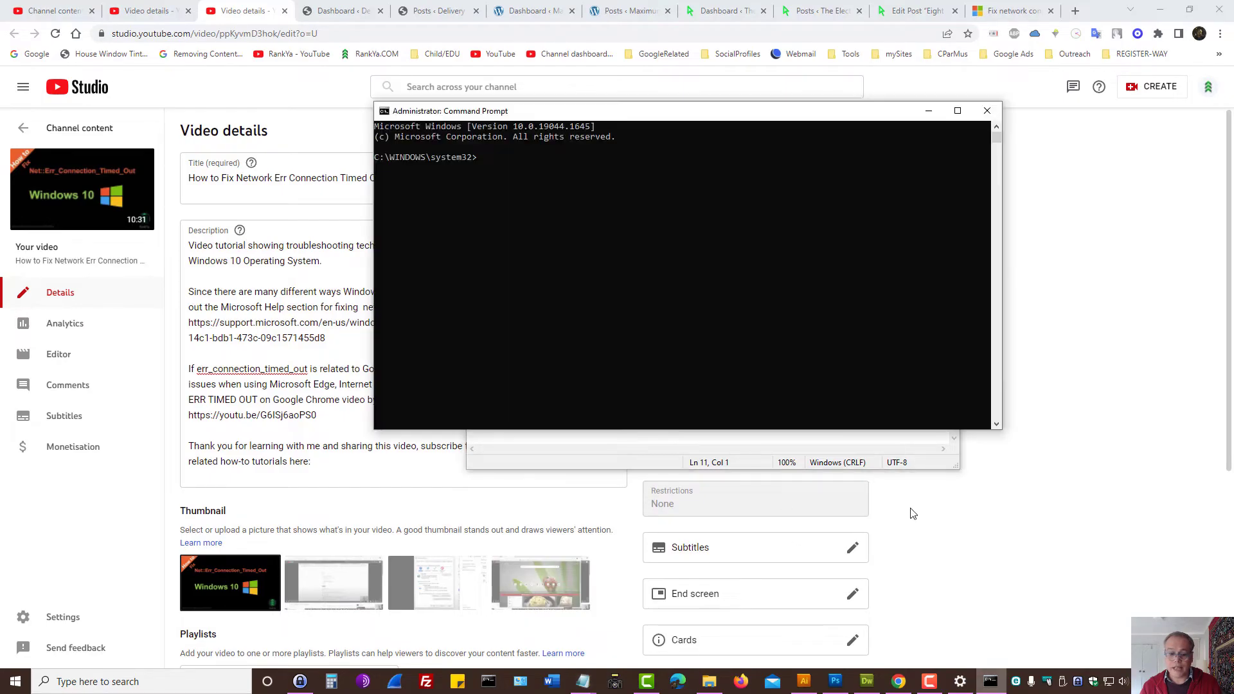
pyautogui.hotkey('ctrl', 'v')
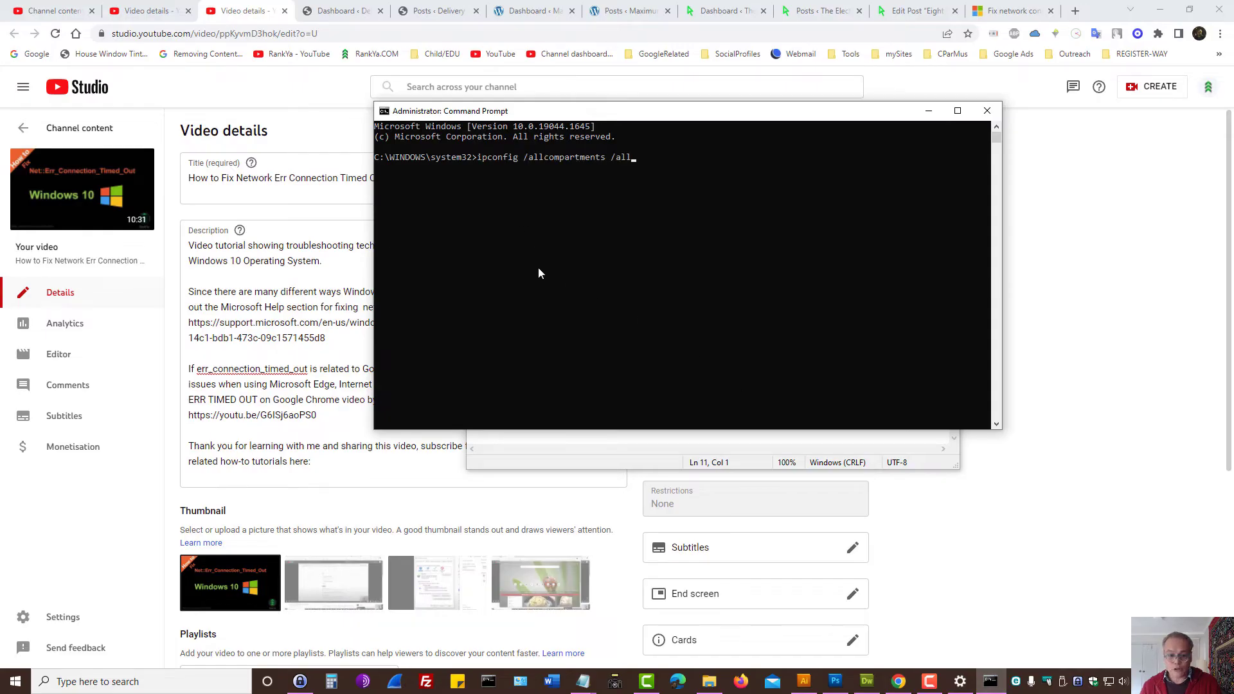
pyautogui.press('Return')
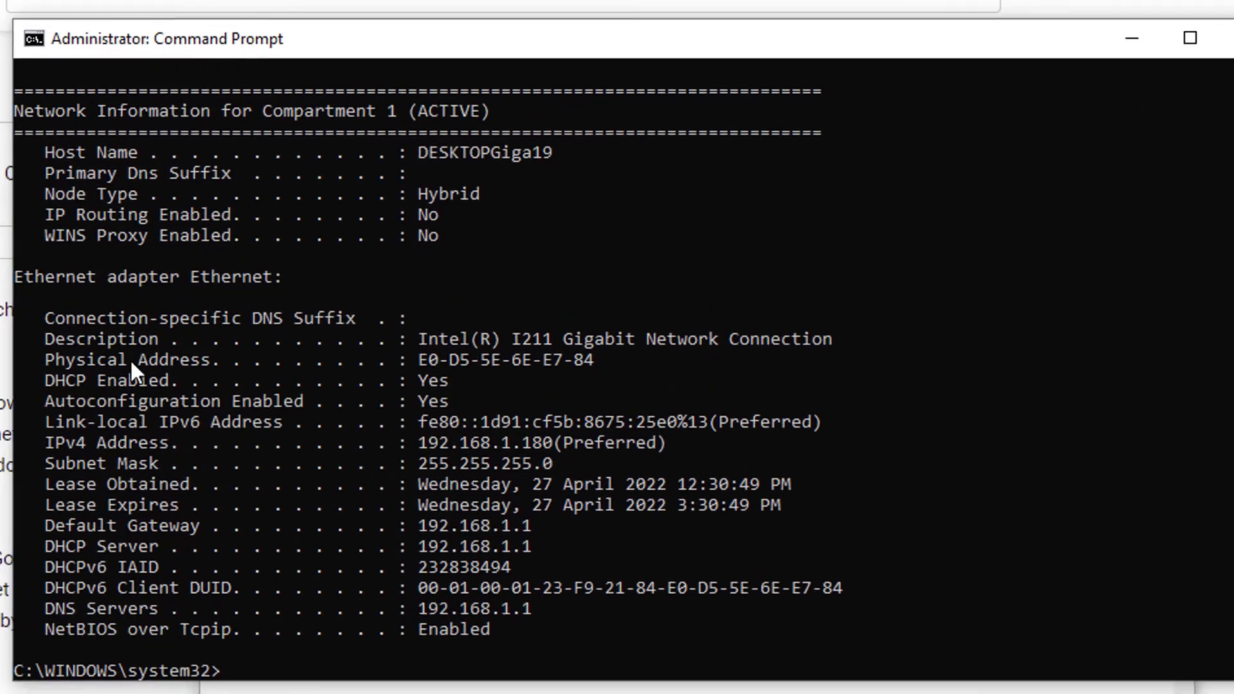
# - Highlight the DHCP, Autoconfiguration and NetBIOS over Tcpip output lines, then show Microsoft's support page
pyautogui.moveTo(44, 381); pyautogui.dragTo(460, 392)
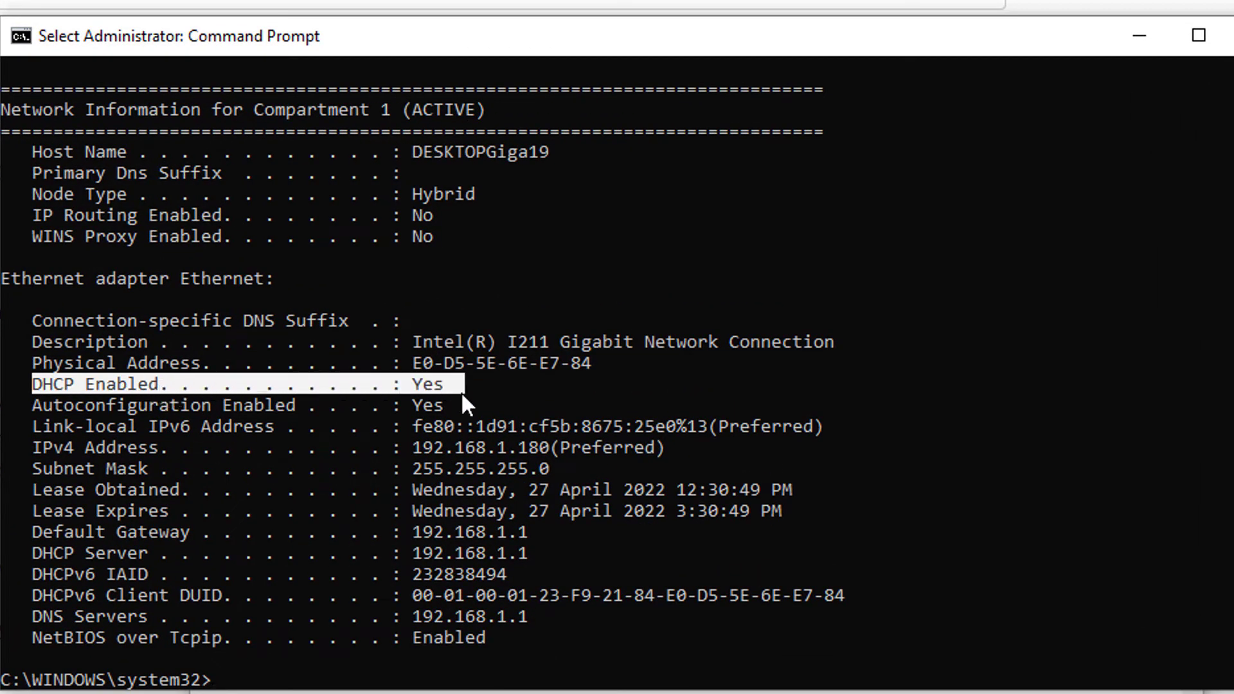
pyautogui.moveTo(35, 404); pyautogui.dragTo(407, 403)
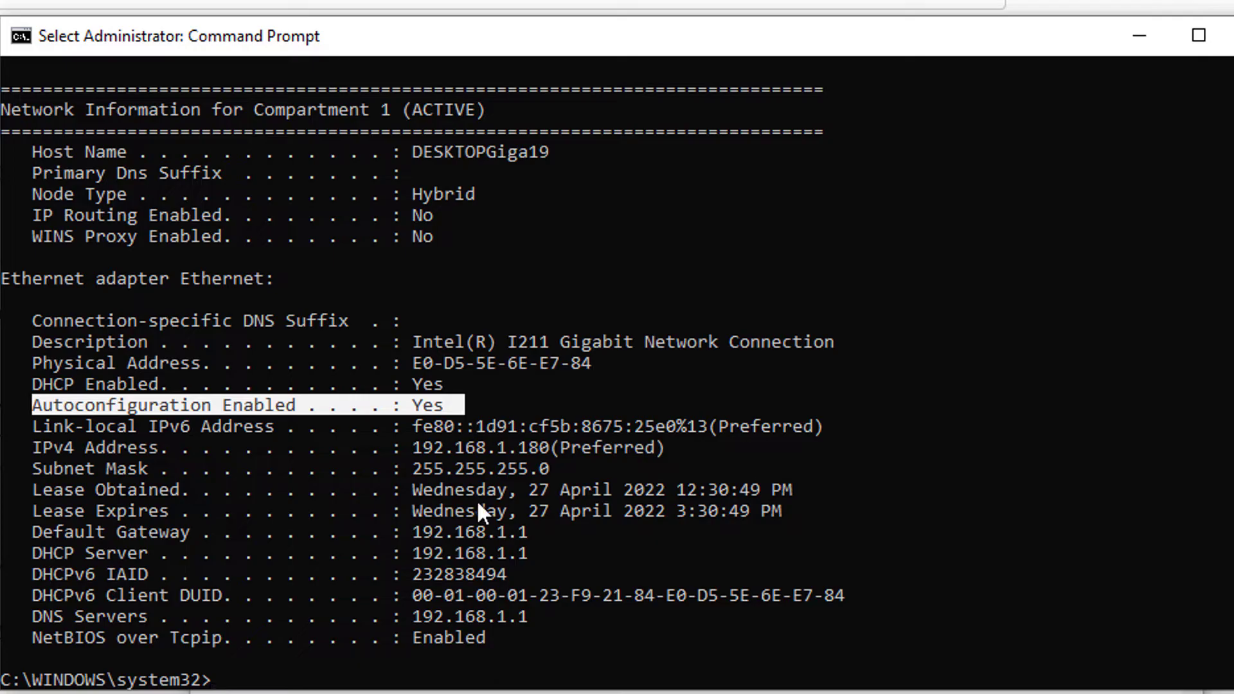
pyautogui.click(248, 617)
pyautogui.moveTo(28, 641); pyautogui.dragTo(500, 638)
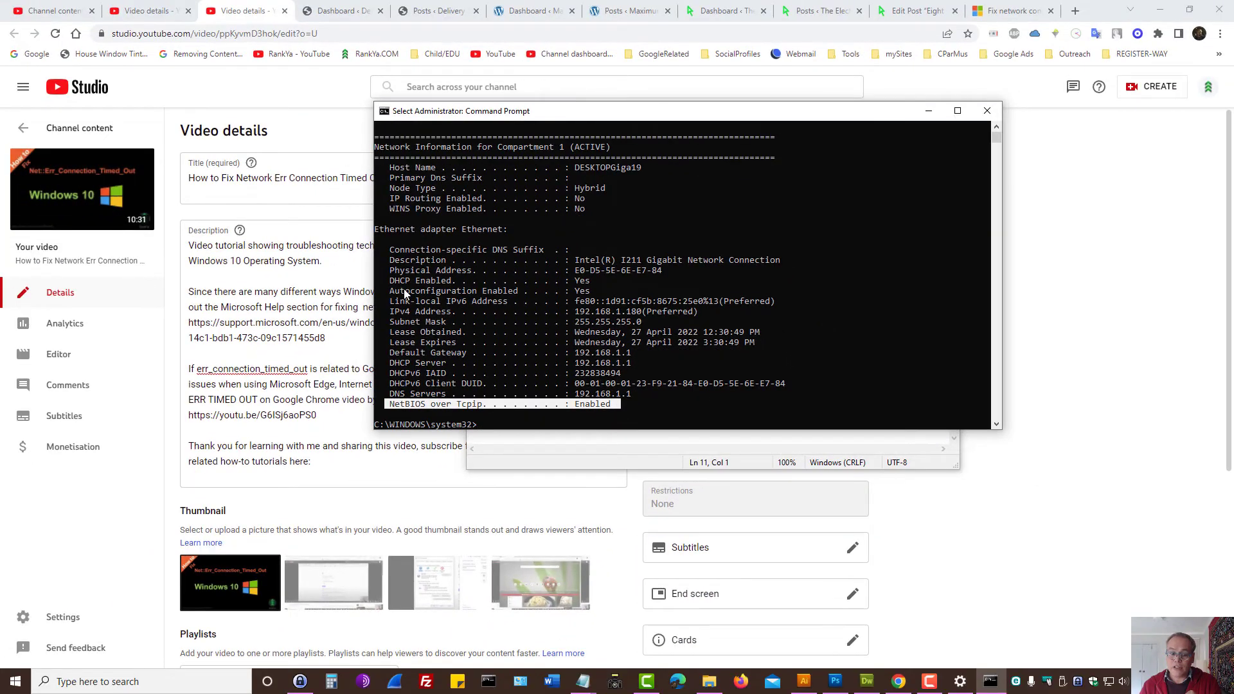
pyautogui.moveTo(381, 281); pyautogui.dragTo(596, 291)
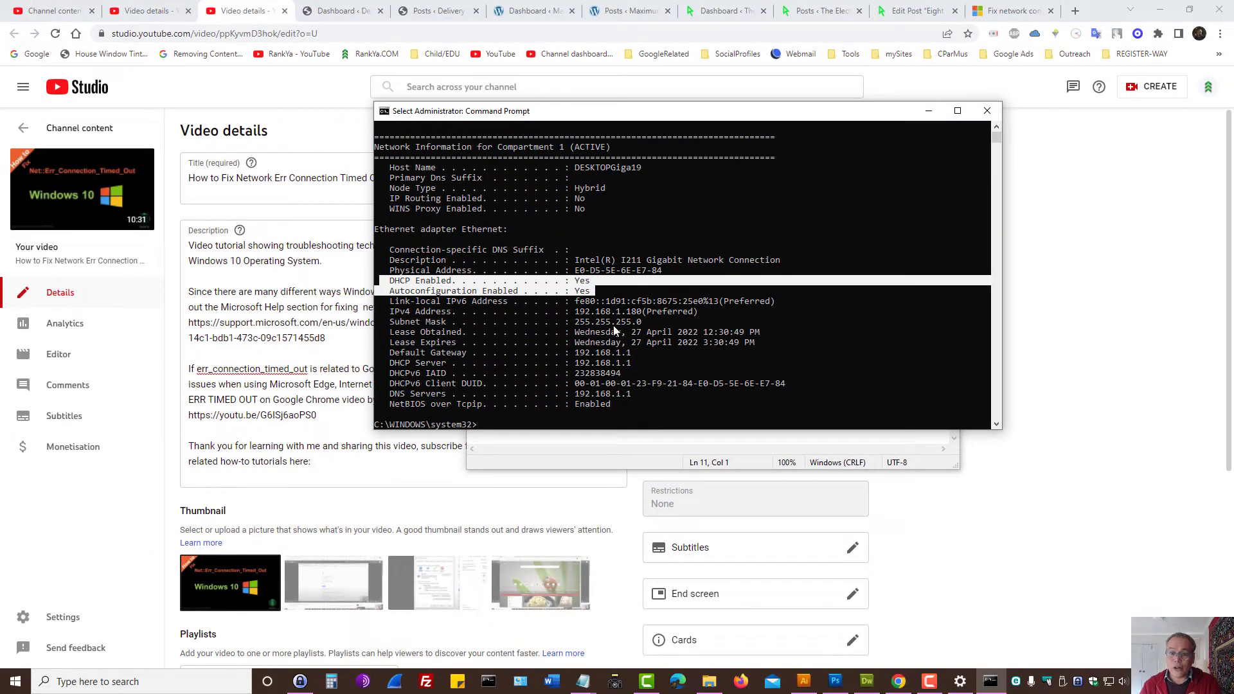
pyautogui.click(597, 404)
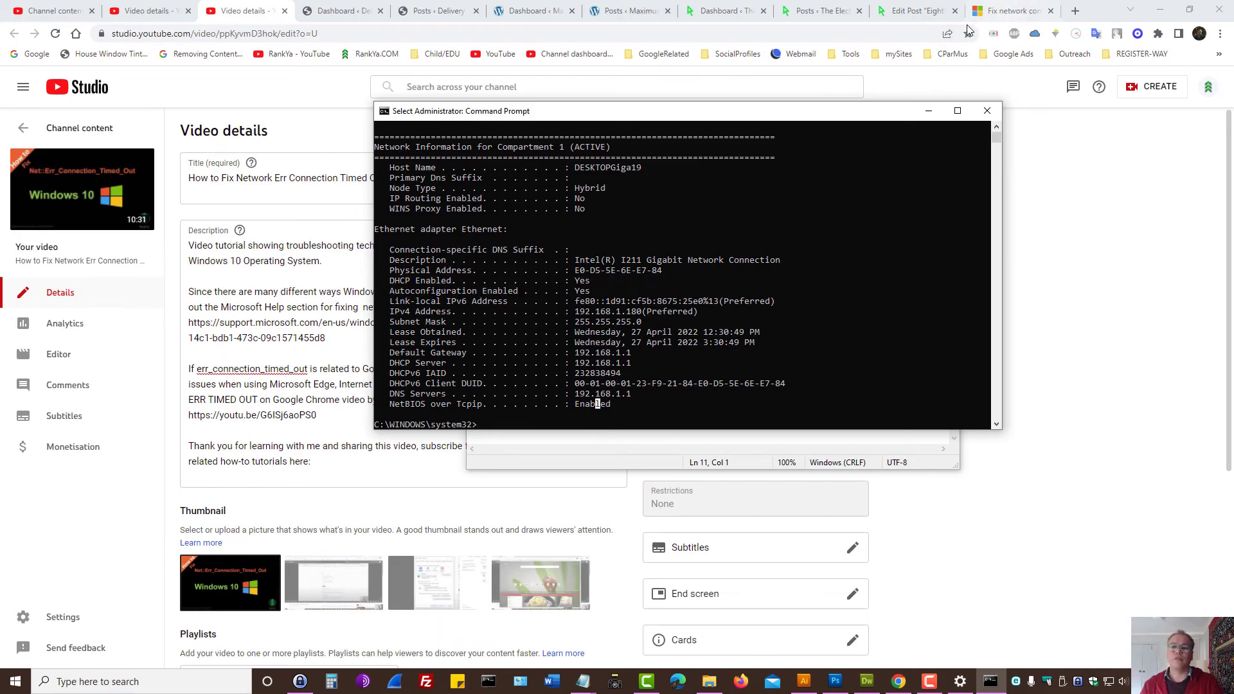
pyautogui.click(1009, 10)
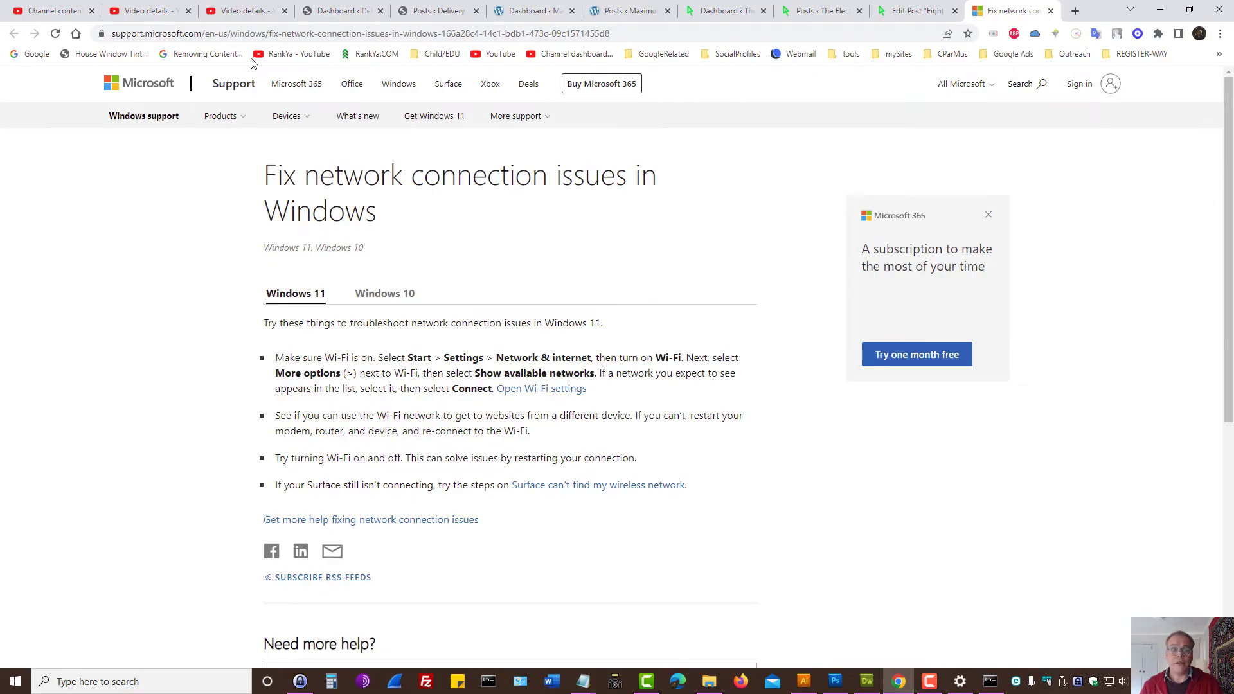
# - Mark 'Network Err Connection Timed Out' in the YouTube Studio title, then minimise the browser
pyautogui.click(243, 8)
pyautogui.moveTo(237, 178); pyautogui.dragTo(386, 178)
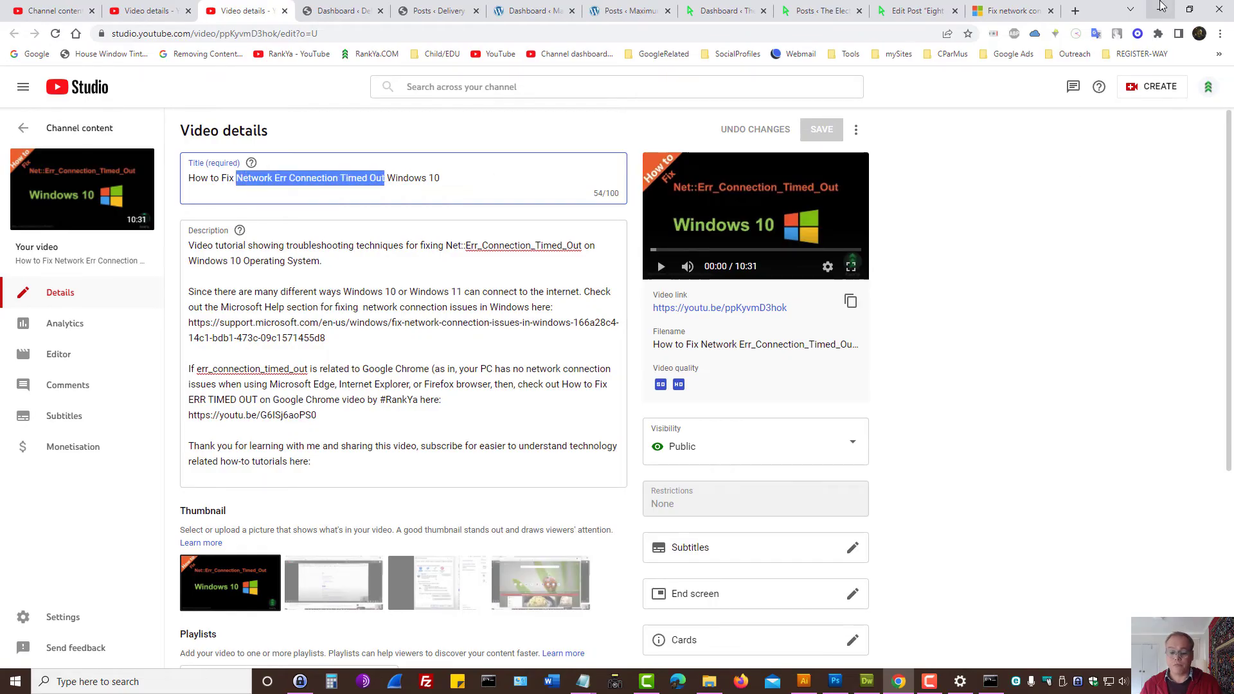
pyautogui.click(1161, 7)
# - Restore the Notepad notes and insert a blank line at line 8 above the ipconfig commands
pyautogui.moveTo(582, 680)
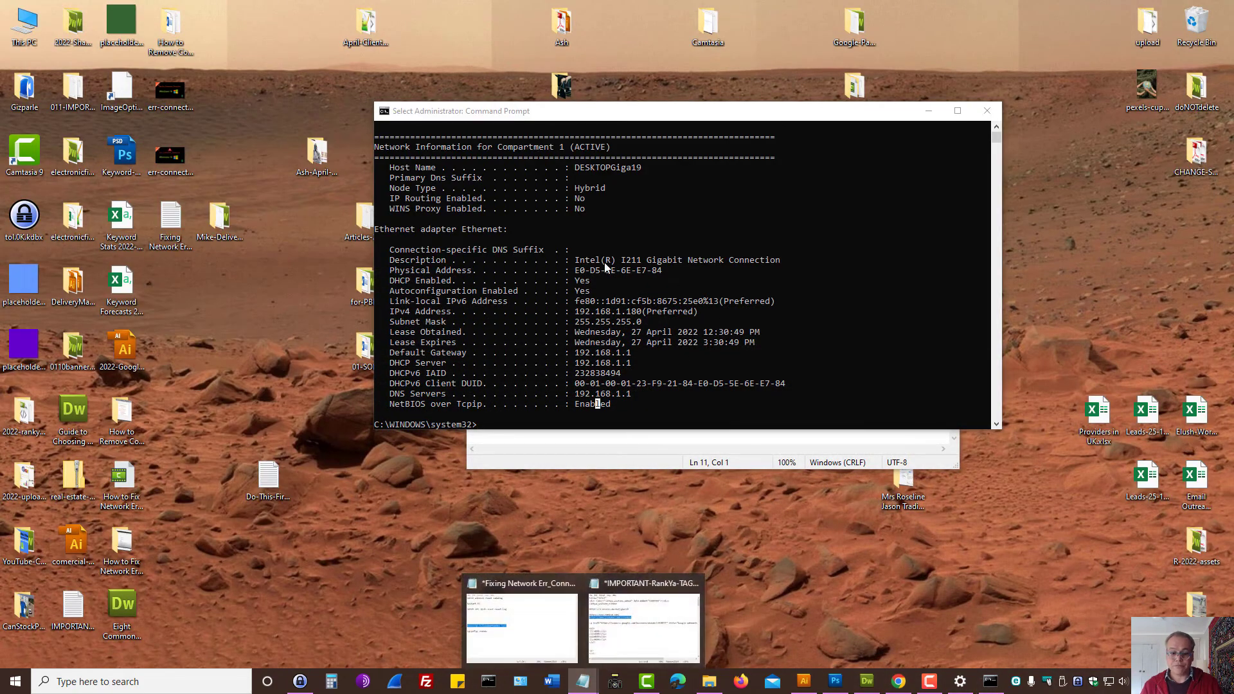
pyautogui.click(524, 621)
pyautogui.moveTo(578, 330); pyautogui.dragTo(471, 182)
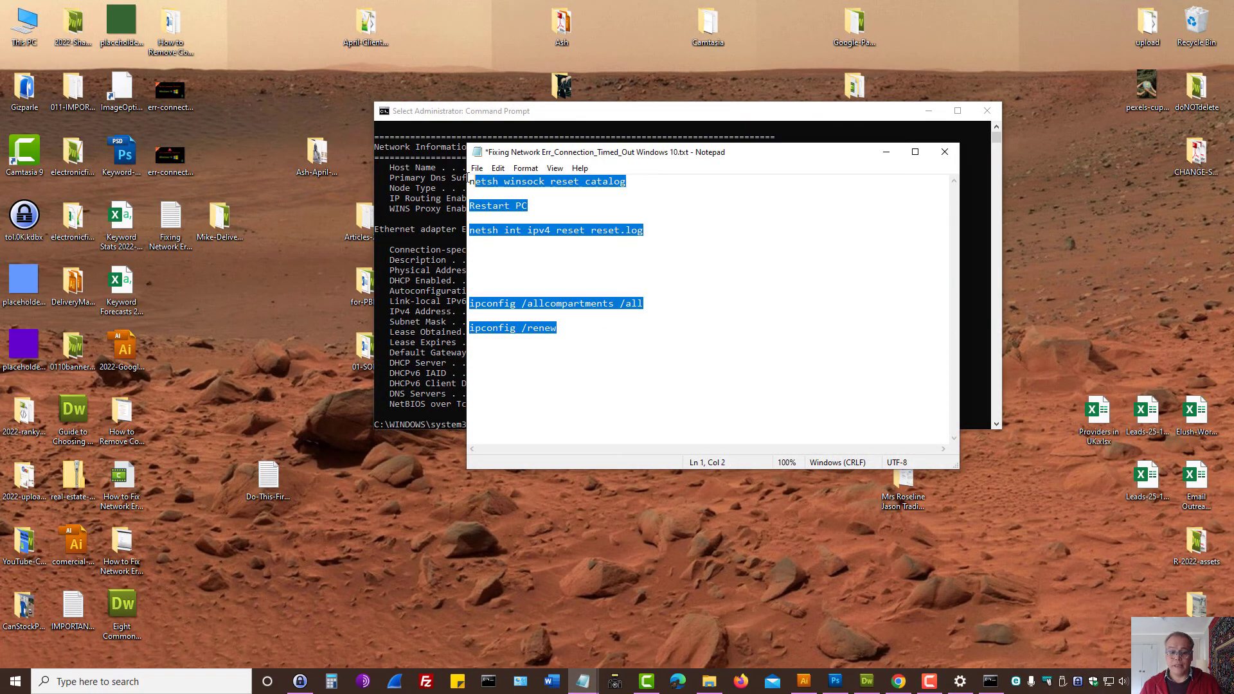
pyautogui.click(589, 261)
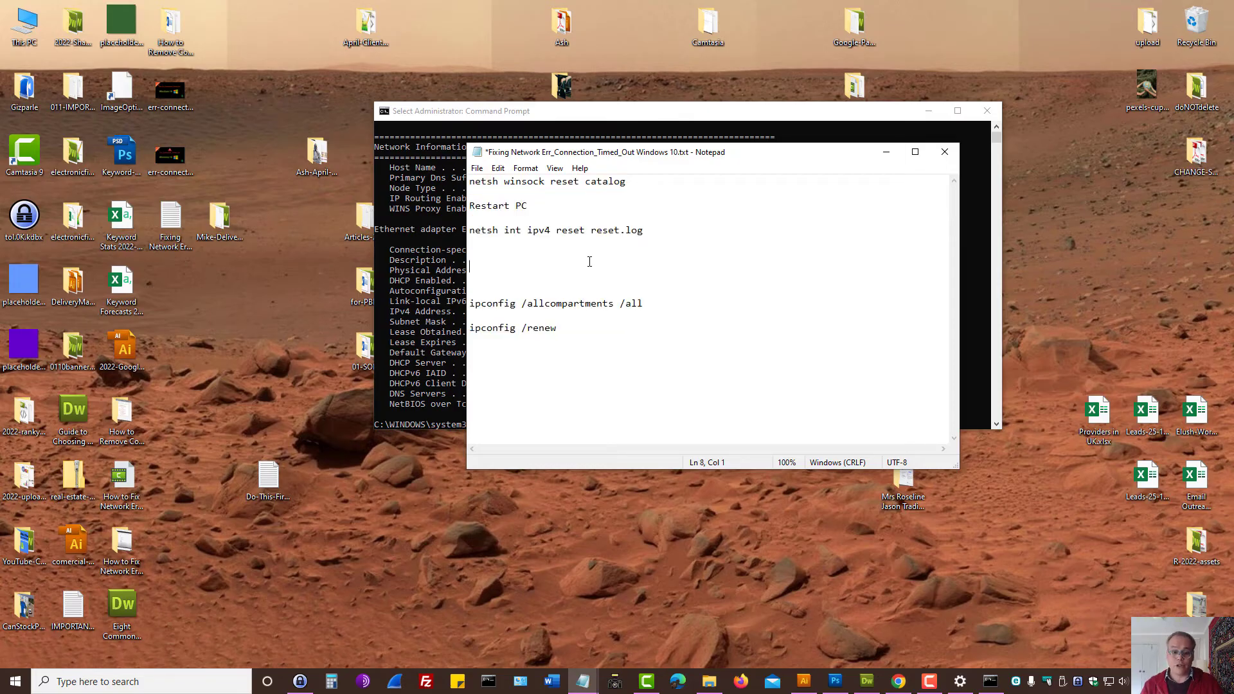
pyautogui.press('Return')
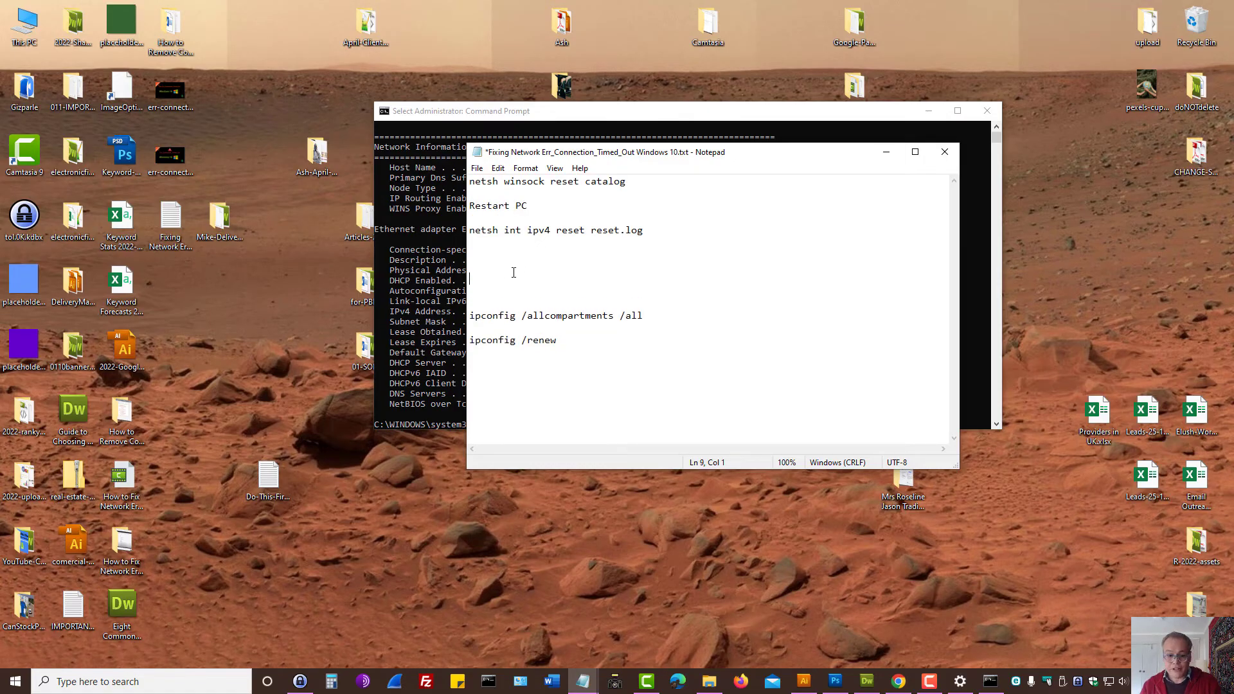
# - Copy the ipconfig /renew line from the notes
pyautogui.moveTo(663, 316); pyautogui.dragTo(469, 315)
pyautogui.click(564, 316)
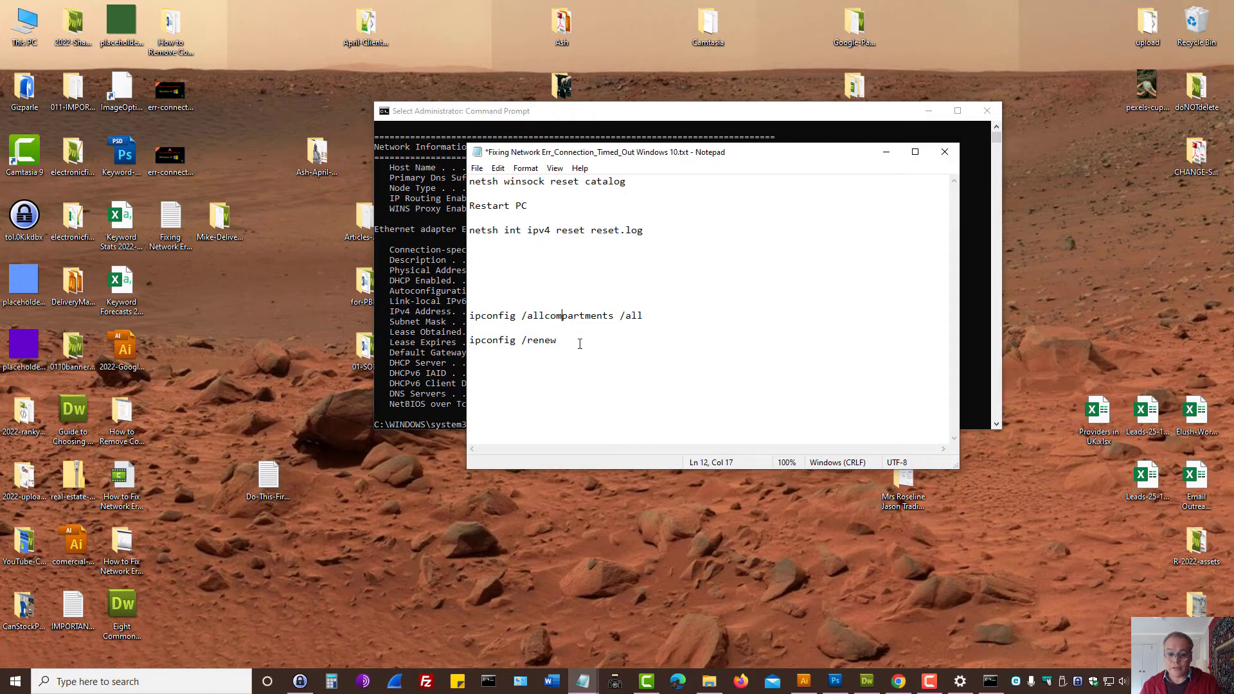
pyautogui.moveTo(580, 342); pyautogui.dragTo(469, 341)
pyautogui.rightClick(503, 341)
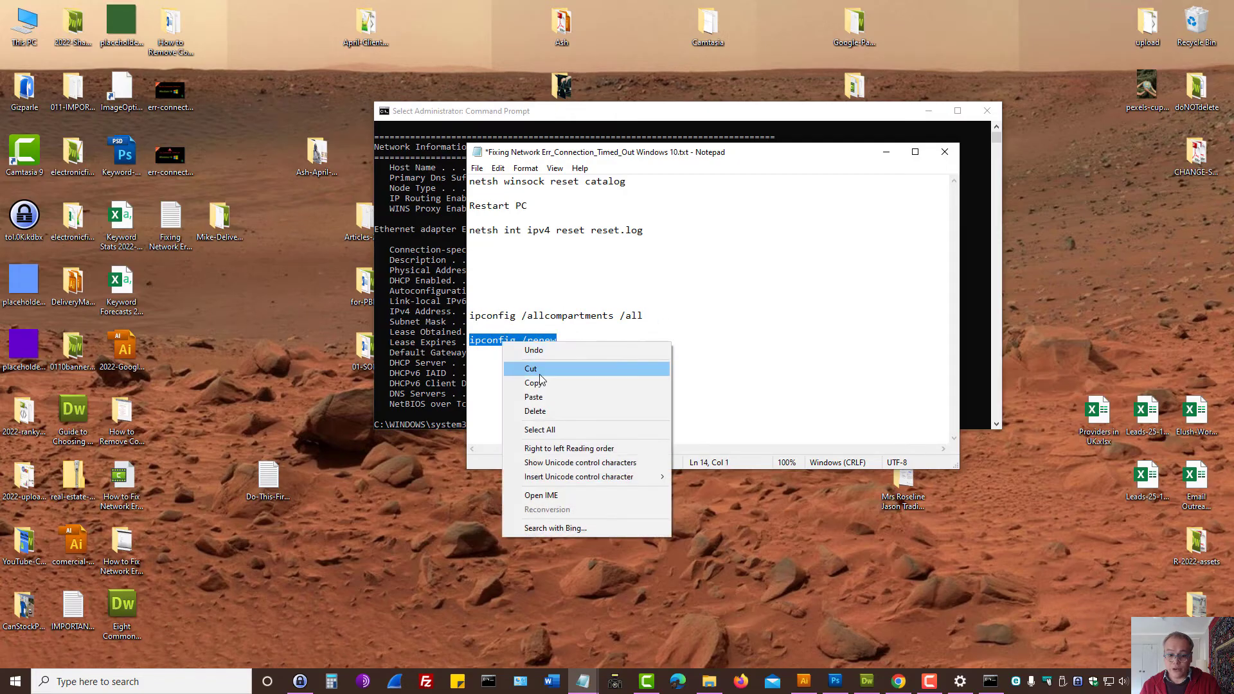
pyautogui.click(541, 381)
# - Type ipconfig /renew at the administrator prompt without running it, fixing the missing slash
pyautogui.hotkey('alt', 'Tab')
pyautogui.scroll(-7, 522, 394)
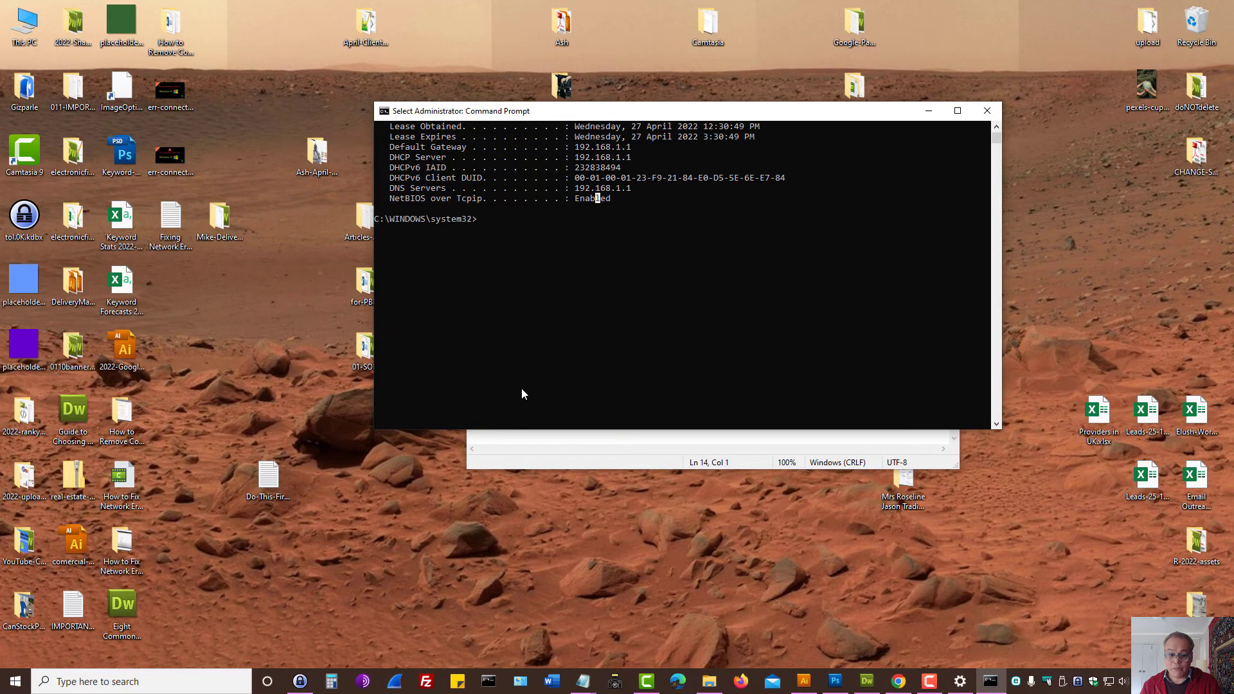
pyautogui.rightClick(517, 352)
pyautogui.write('l')
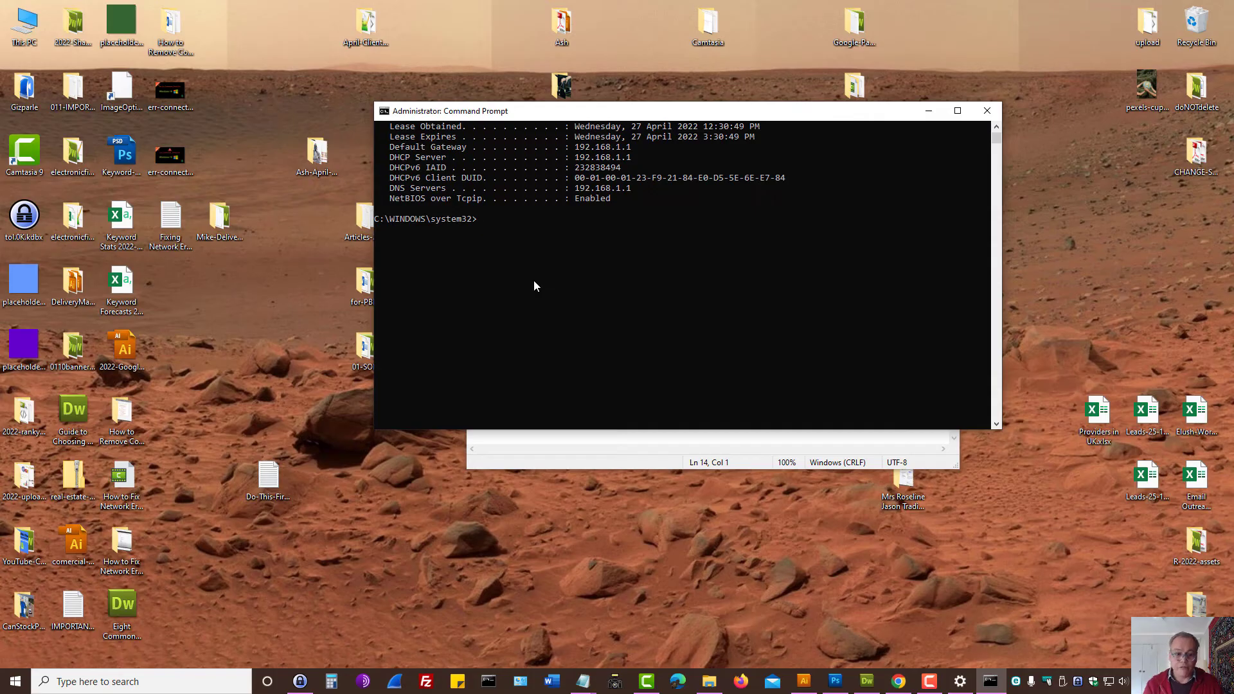
pyautogui.press('BackSpace')
pyautogui.write('ipconfig ')
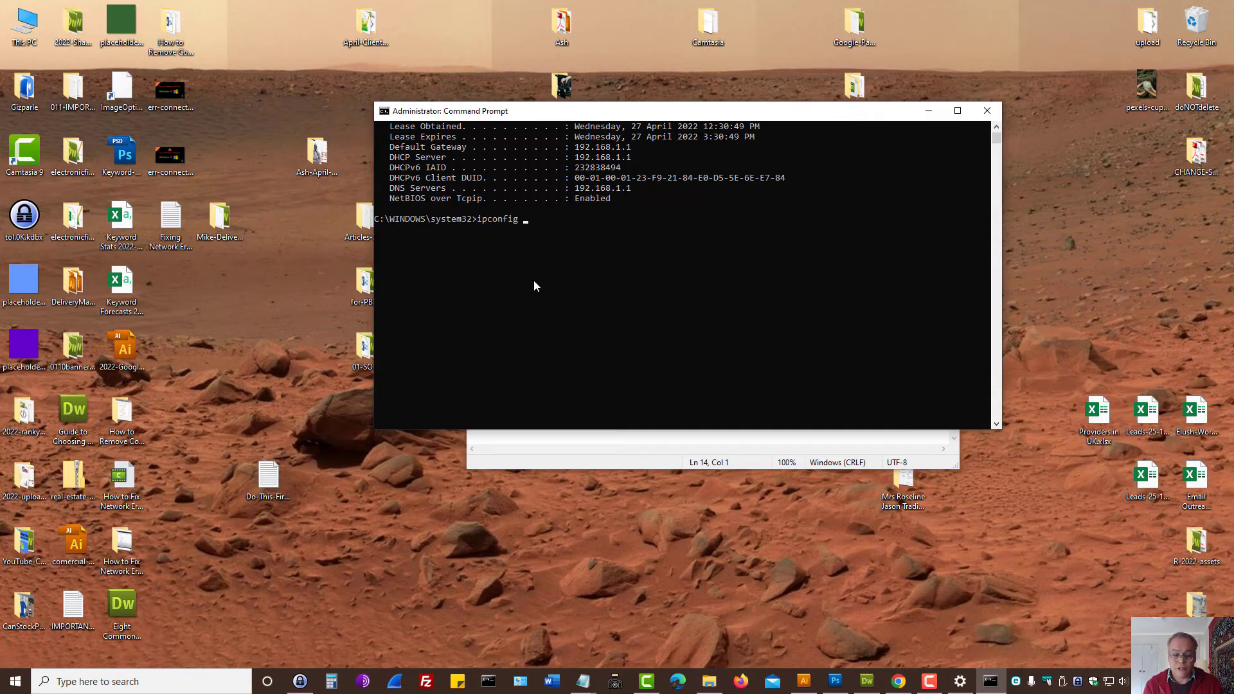
pyautogui.write('renew')
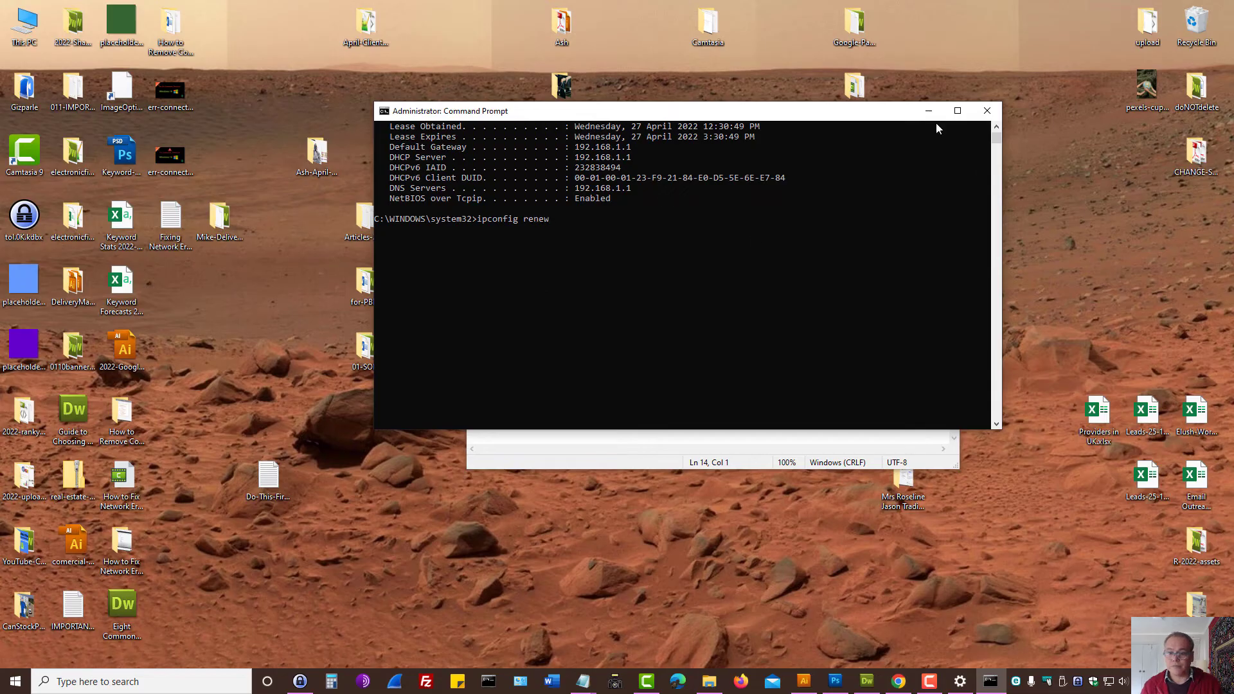
pyautogui.click(928, 112)
pyautogui.click(521, 340)
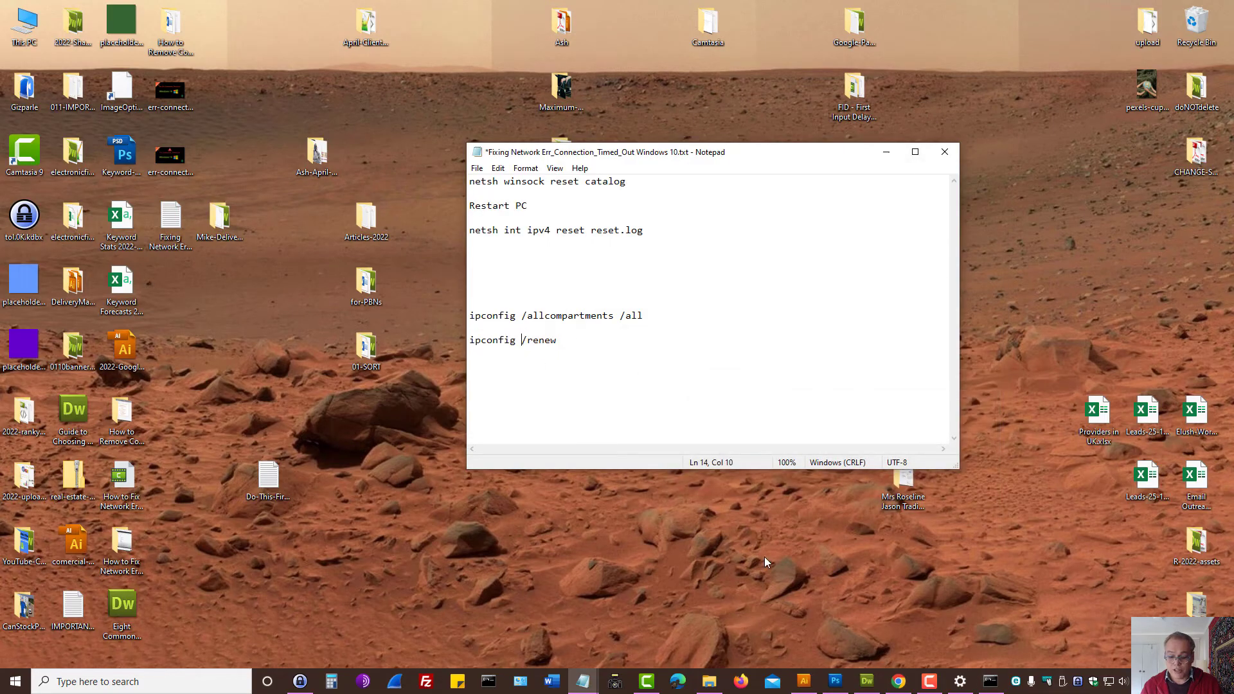
pyautogui.click(990, 681)
pyautogui.press('BackSpace')
pyautogui.press('BackSpace')
pyautogui.press('BackSpace')
pyautogui.press('BackSpace')
pyautogui.press('BackSpace')
pyautogui.write('/renew')
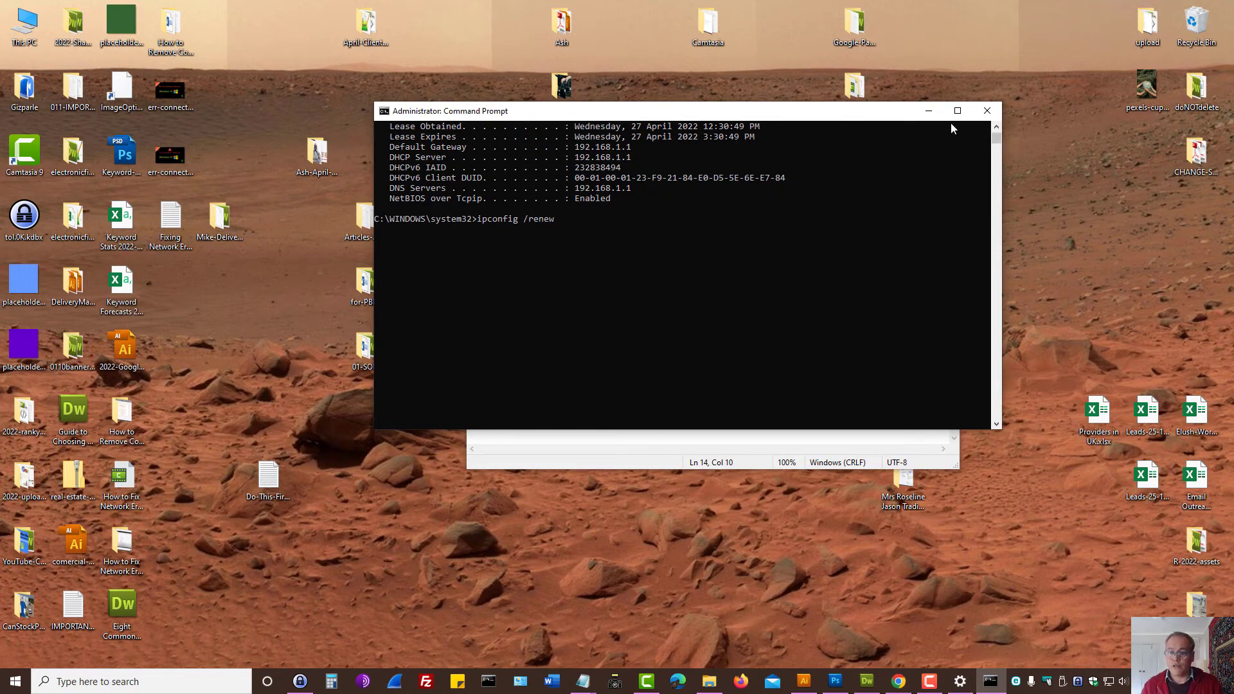
# - Copy the ipconfig /allcompartments /all line from the Notepad notes
pyautogui.click(928, 110)
pyautogui.moveTo(651, 316); pyautogui.dragTo(469, 315)
pyautogui.rightClick(495, 317)
pyautogui.click(524, 358)
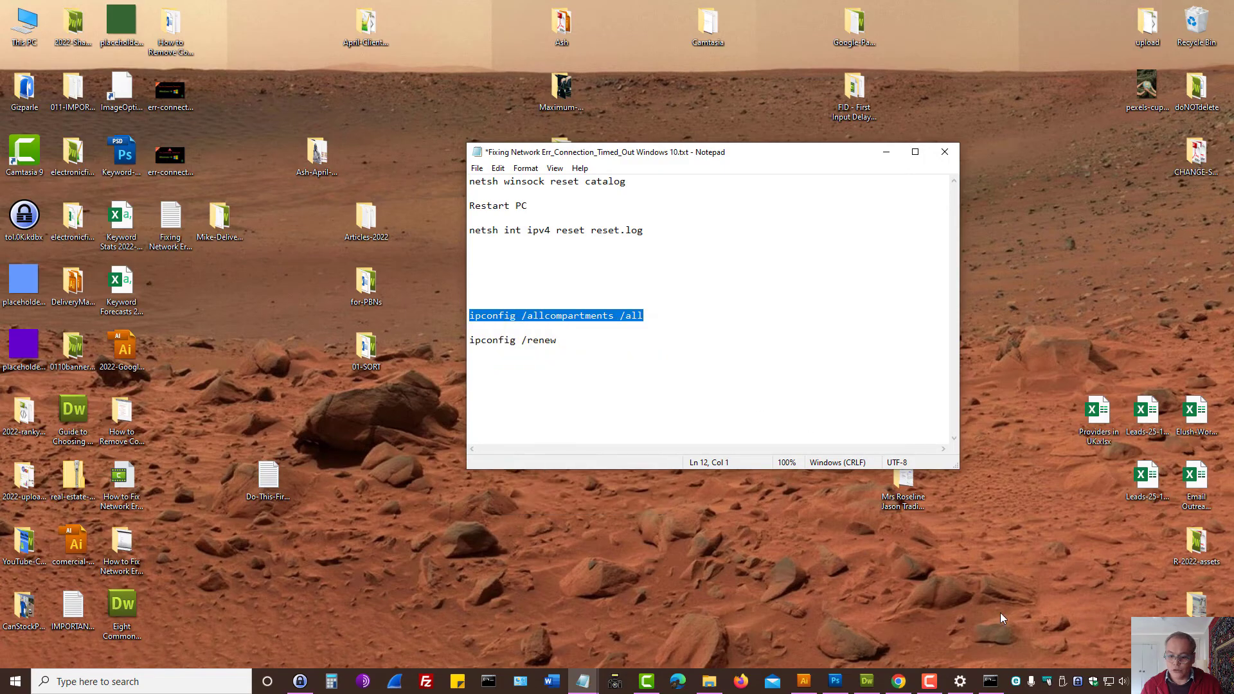
# - Inspect the adapter output around the Subnet Mask, then select all the command notes in Notepad
pyautogui.click(990, 681)
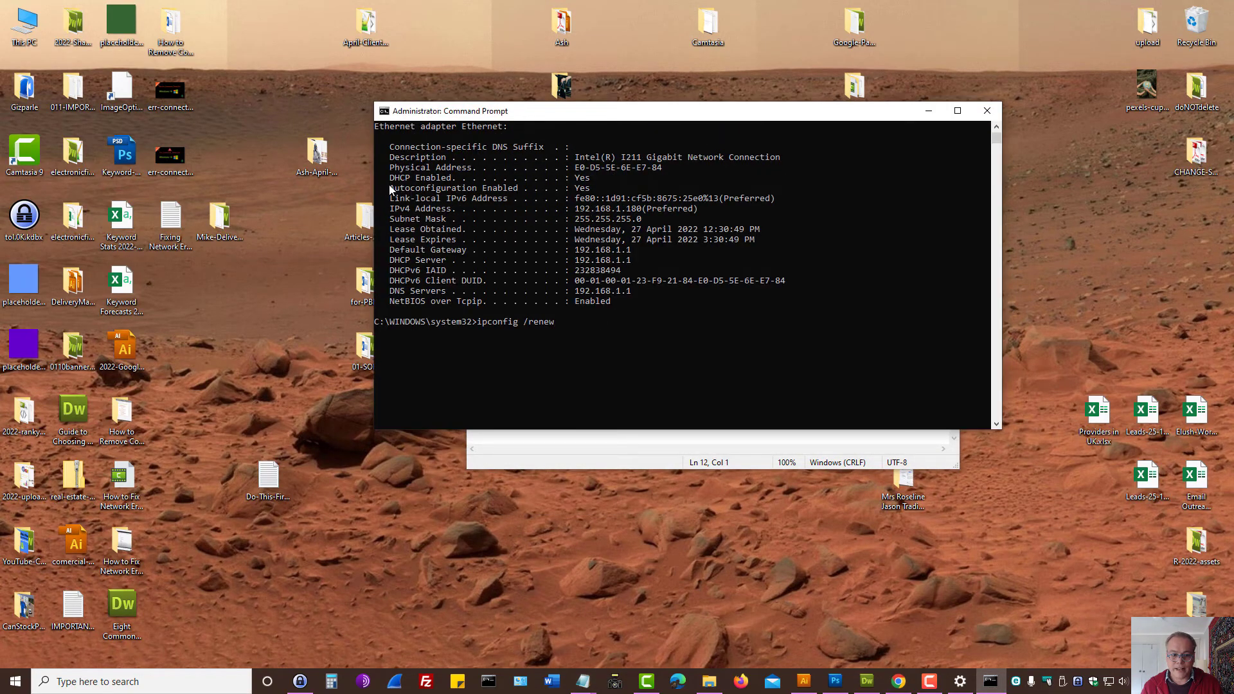
pyautogui.moveTo(427, 204); pyautogui.dragTo(489, 193)
pyautogui.click(593, 218)
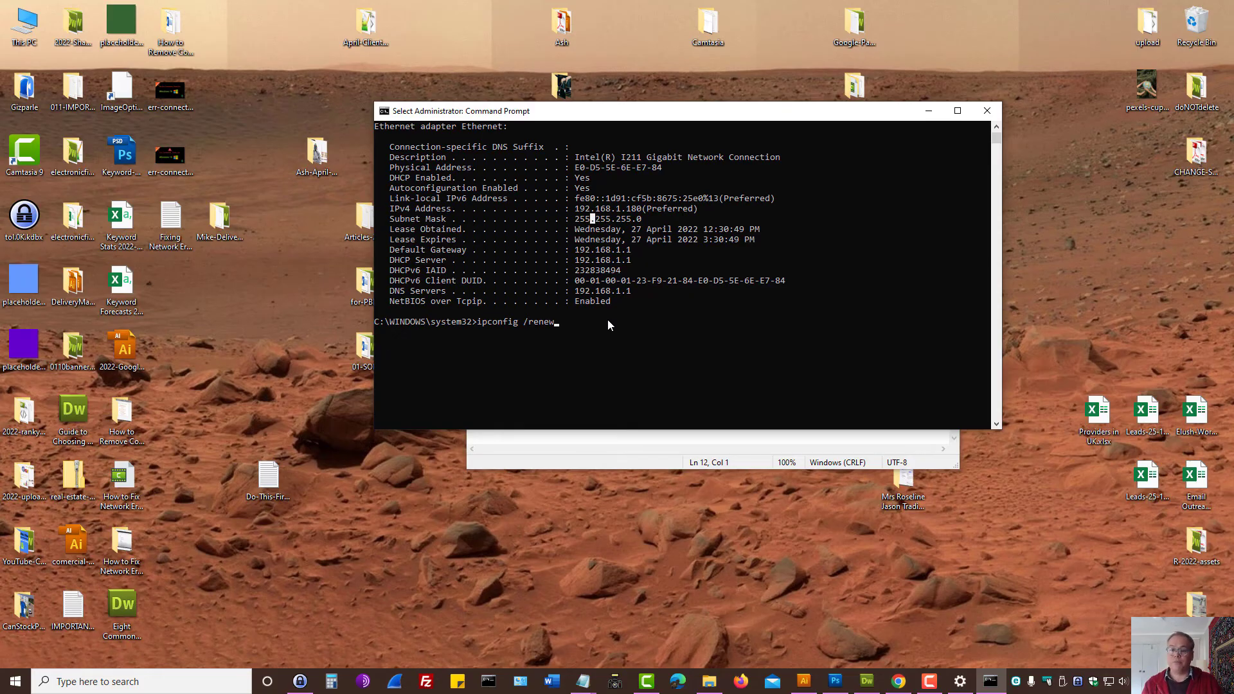
pyautogui.click(929, 111)
pyautogui.click(562, 340)
pyautogui.moveTo(561, 341); pyautogui.dragTo(469, 180)
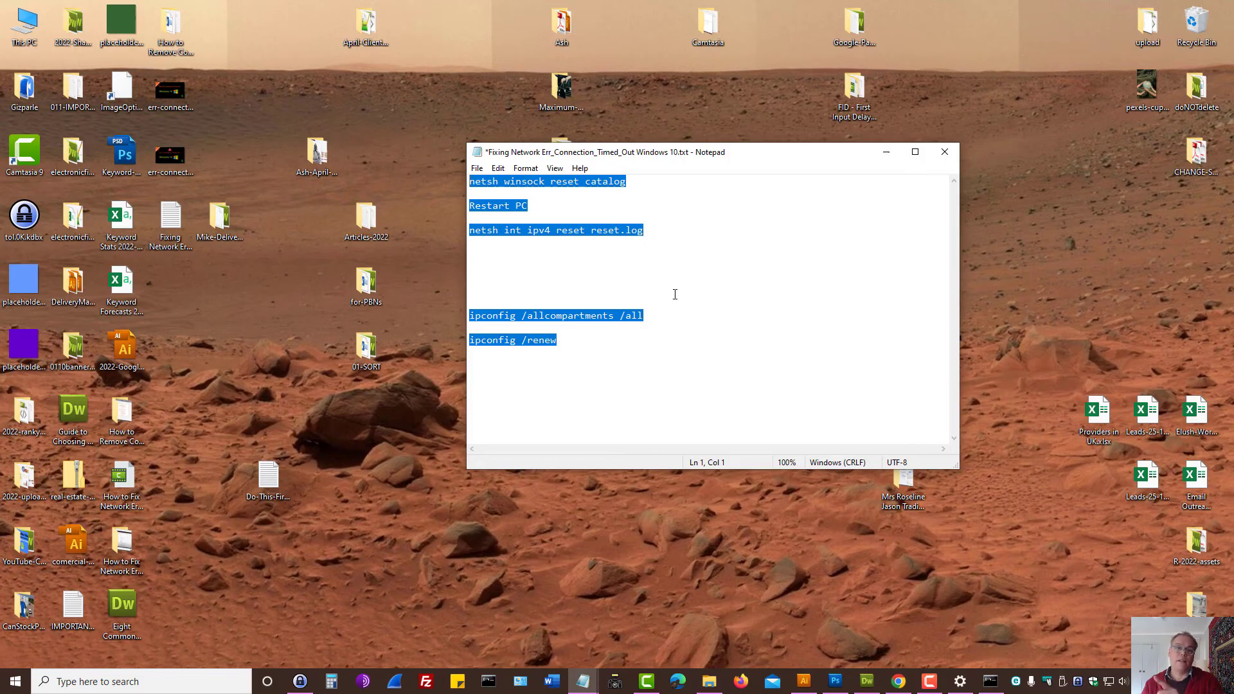
# - Deselect the Notepad notes and return to YouTube Studio in Chrome
pyautogui.click(624, 285)
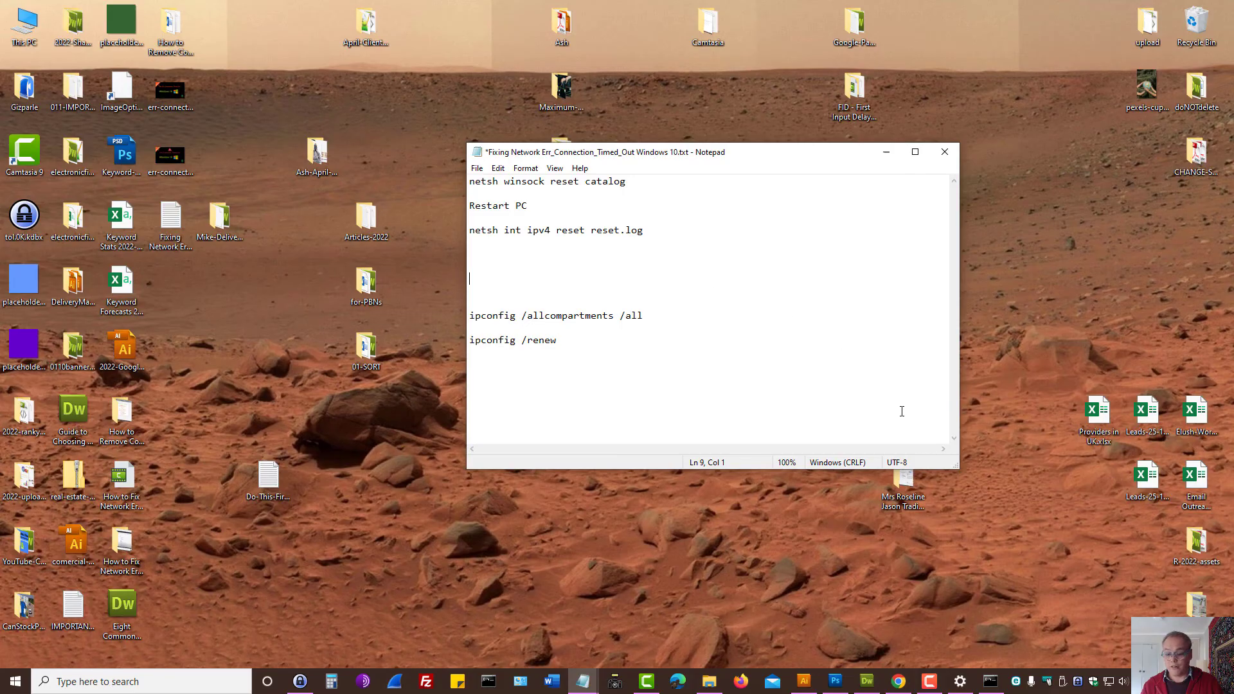
pyautogui.click(898, 681)
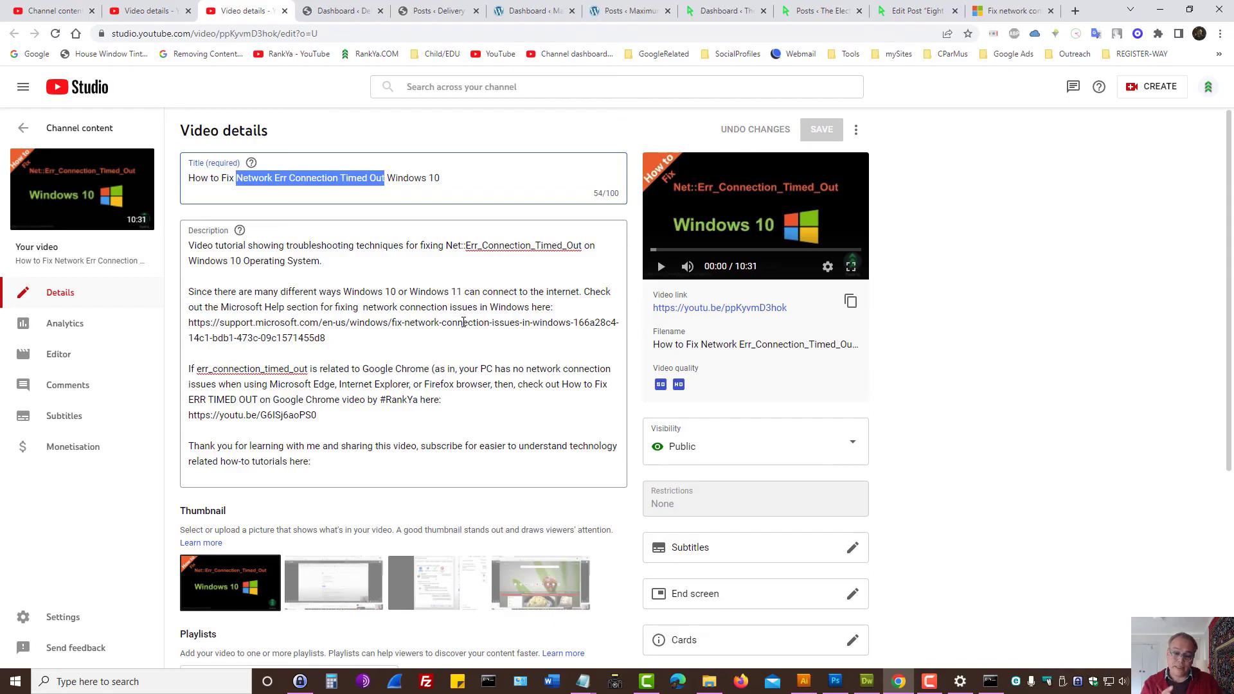
# - Click into the description, then switch to the 'How to Fix ERR TIMED OUT on Google Chrome' details tab
pyautogui.click(460, 362)
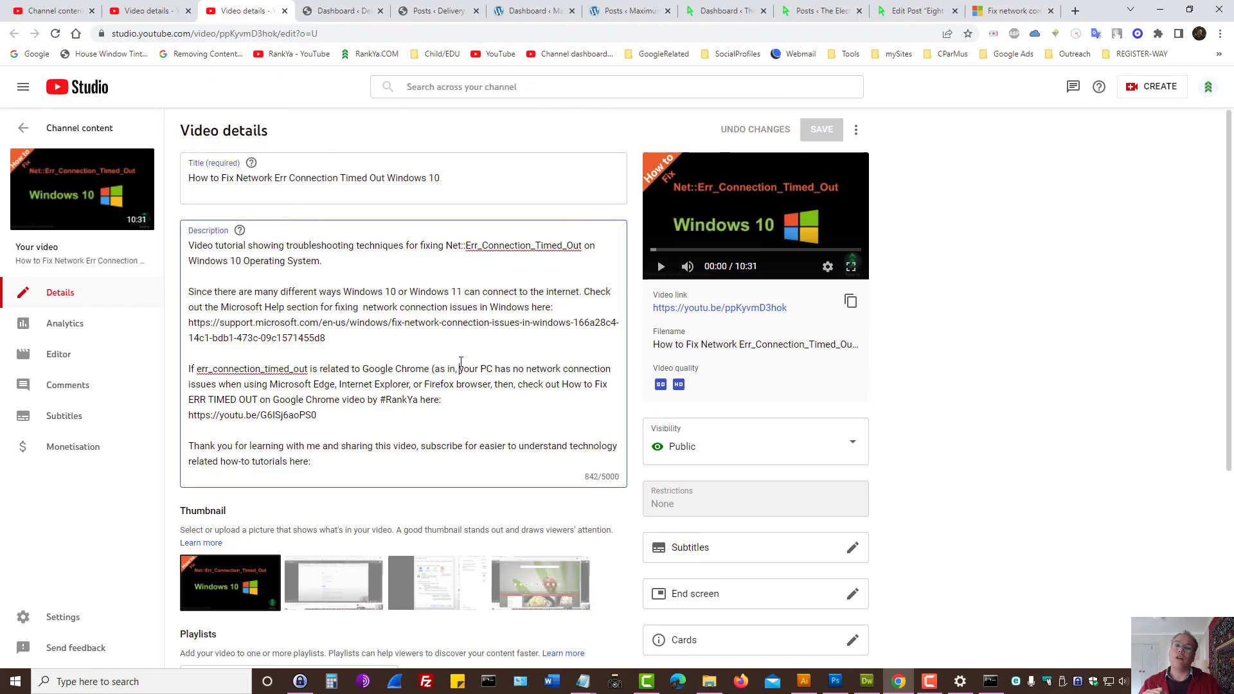
pyautogui.click(113, 5)
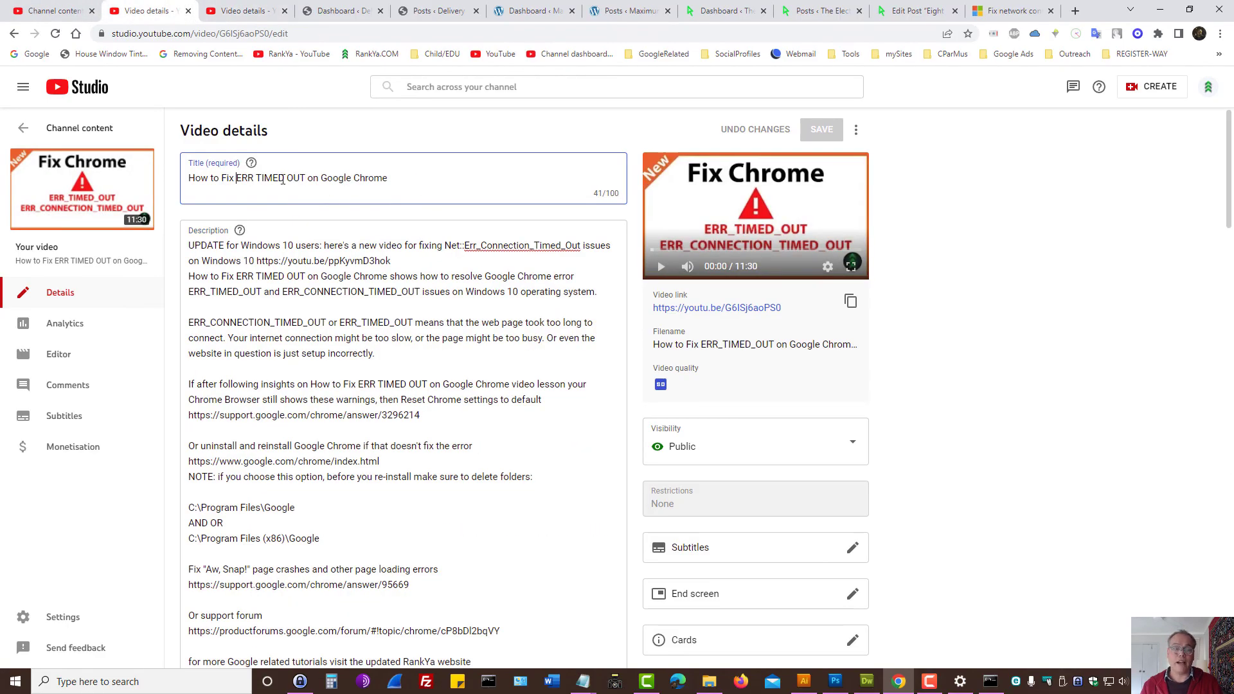